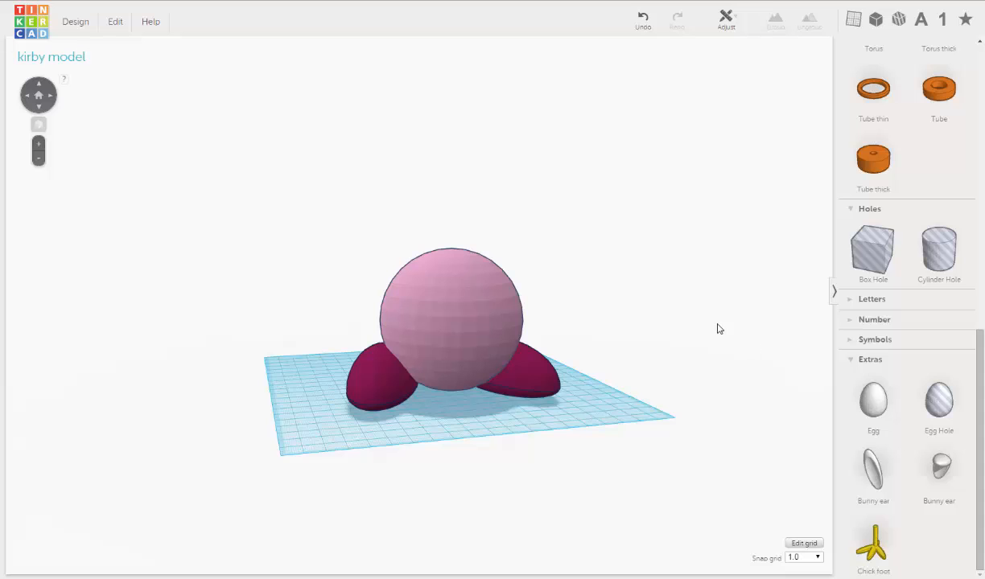
Step: Place a Hi-Res Paraboloid from page 2 of the community shape generators on the workplane beside the sphere and feet
right_click_drag(711, 323, 680, 349)
left_click(166, 1)
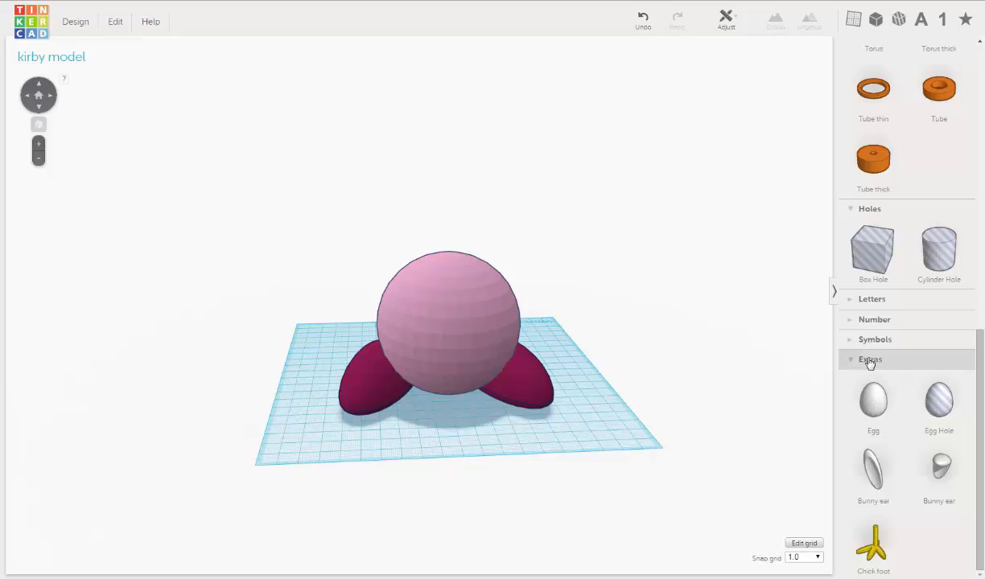
scroll(853, 364, "up", 3)
scroll(860, 365, "up", 2)
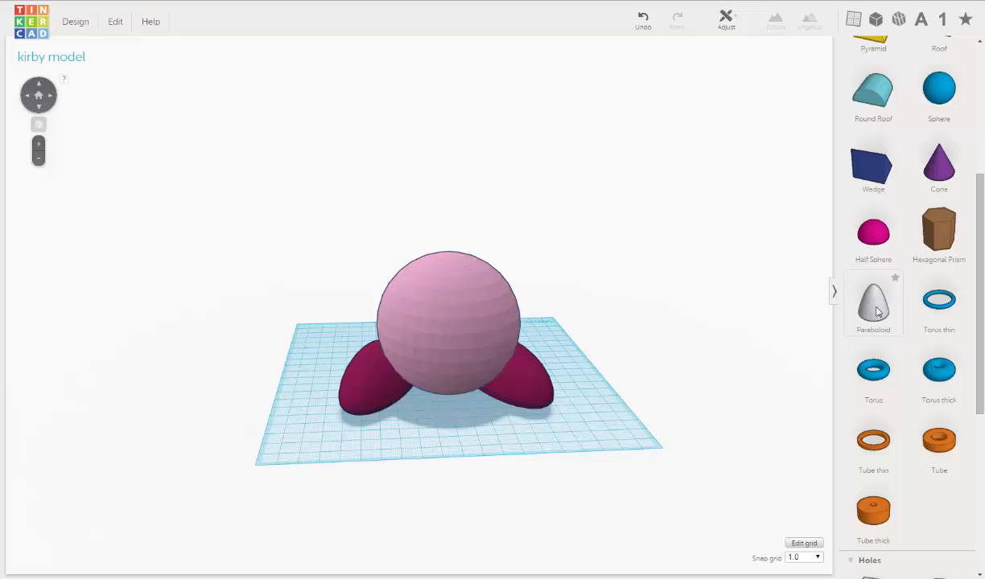
scroll(877, 312, "up", 4)
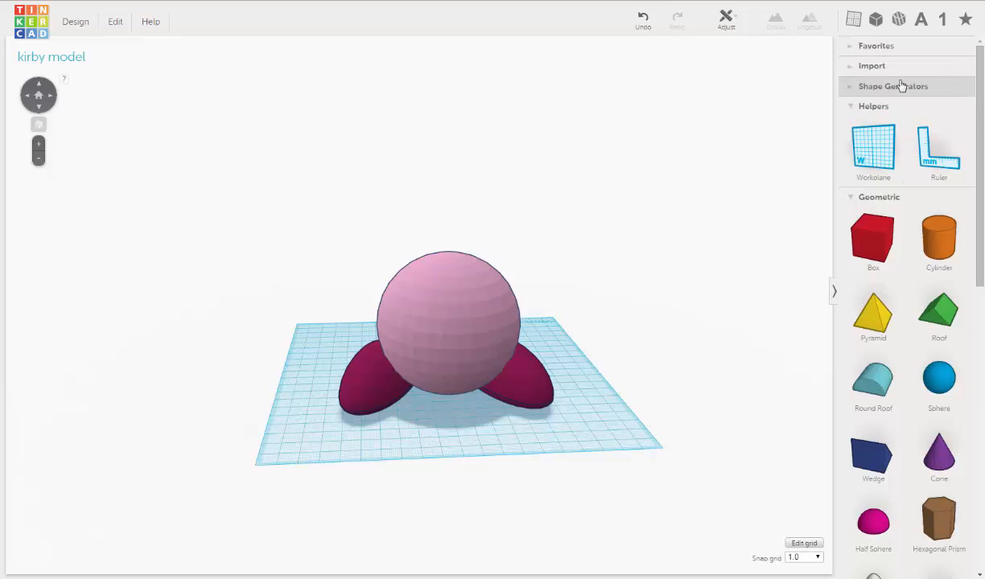
left_click(851, 91)
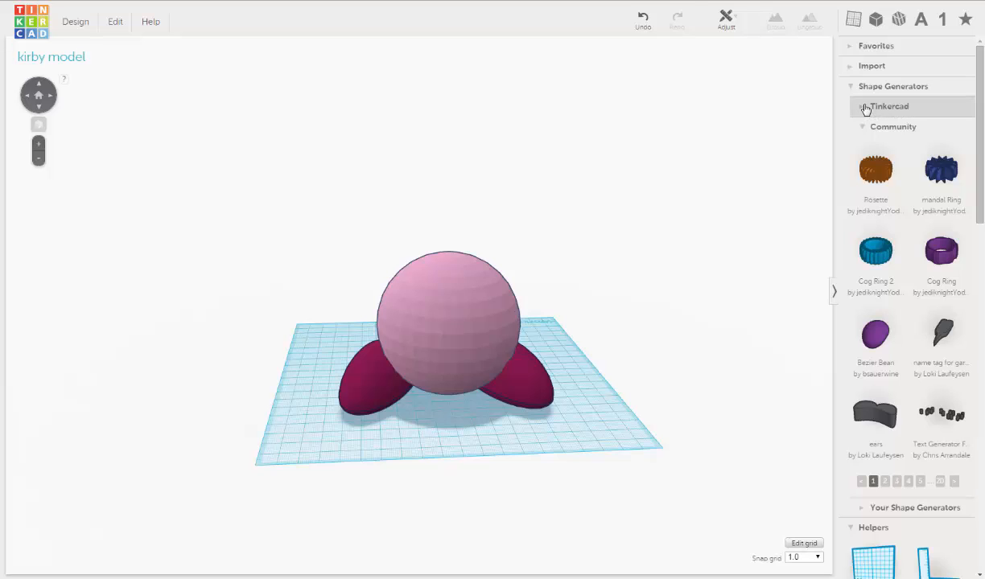
left_click(864, 107)
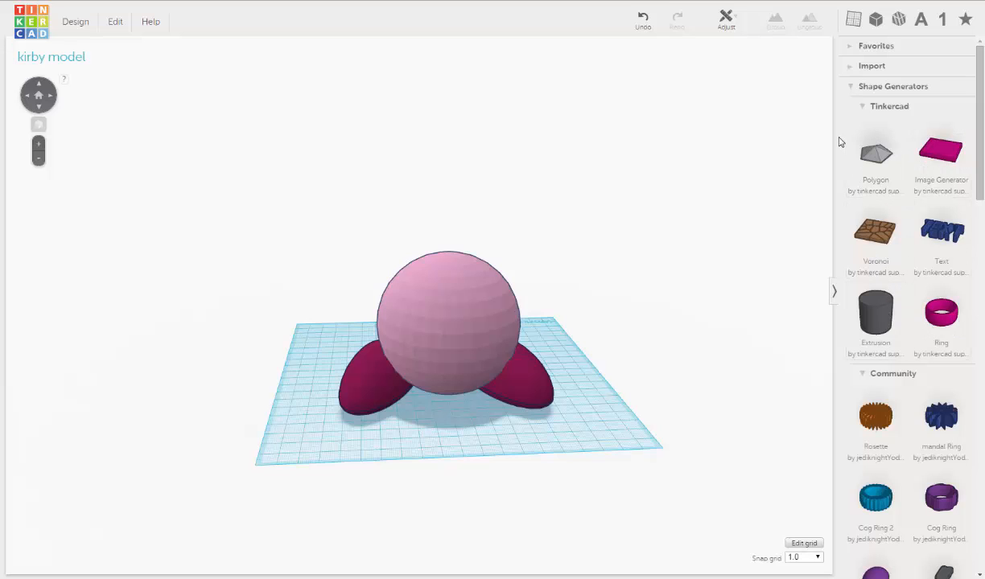
scroll(861, 166, "down", 3)
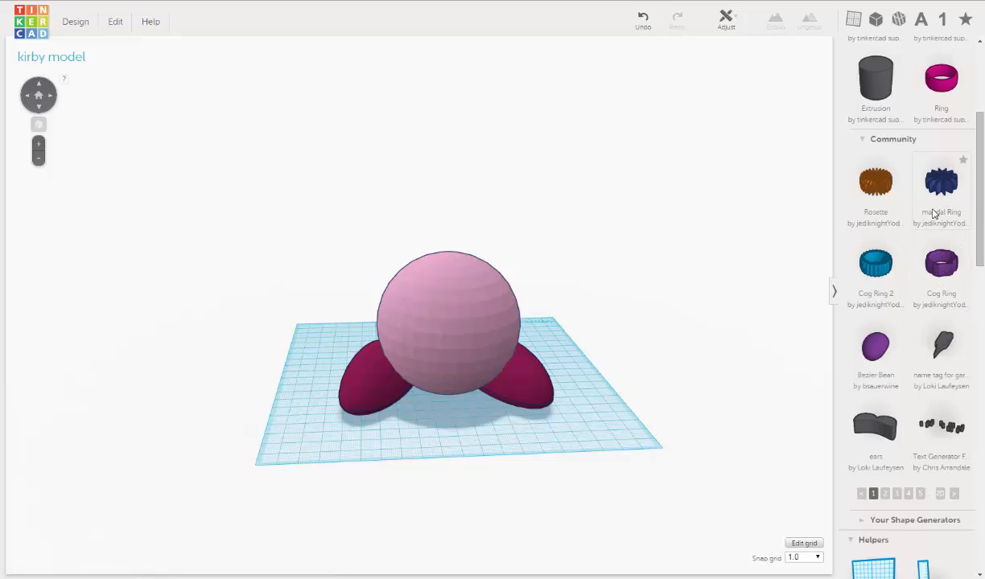
left_click(885, 494)
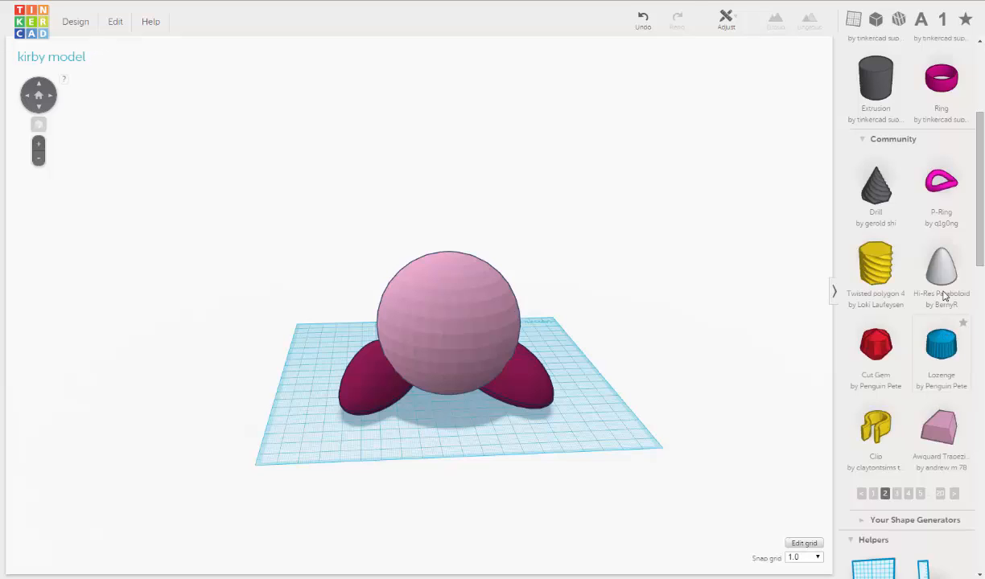
left_click_drag(946, 275, 587, 403)
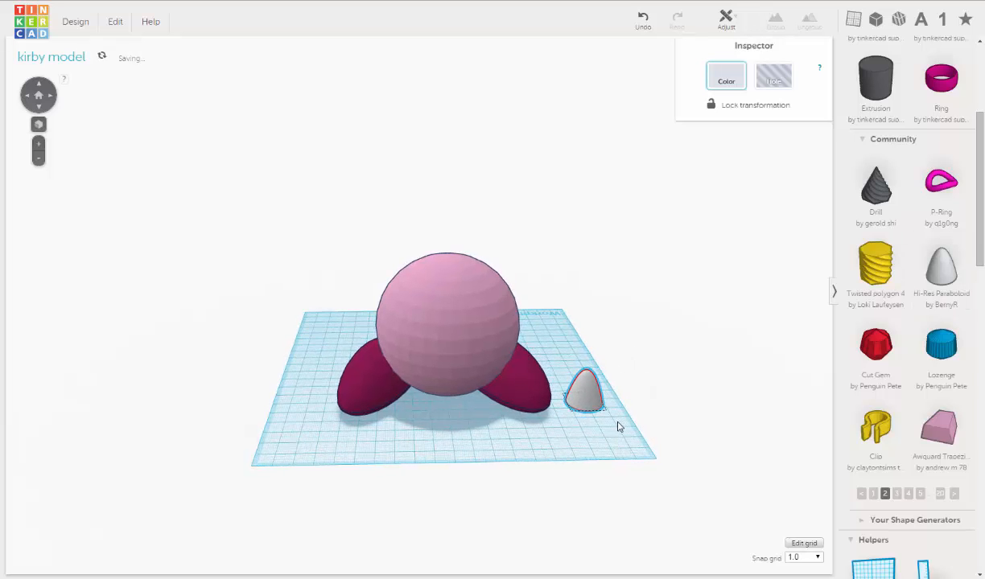
Step: Color the paraboloid the light pink preset that matches the body sphere
scroll(619, 428, "up", 5)
middle_click_drag(607, 385, 528, 348)
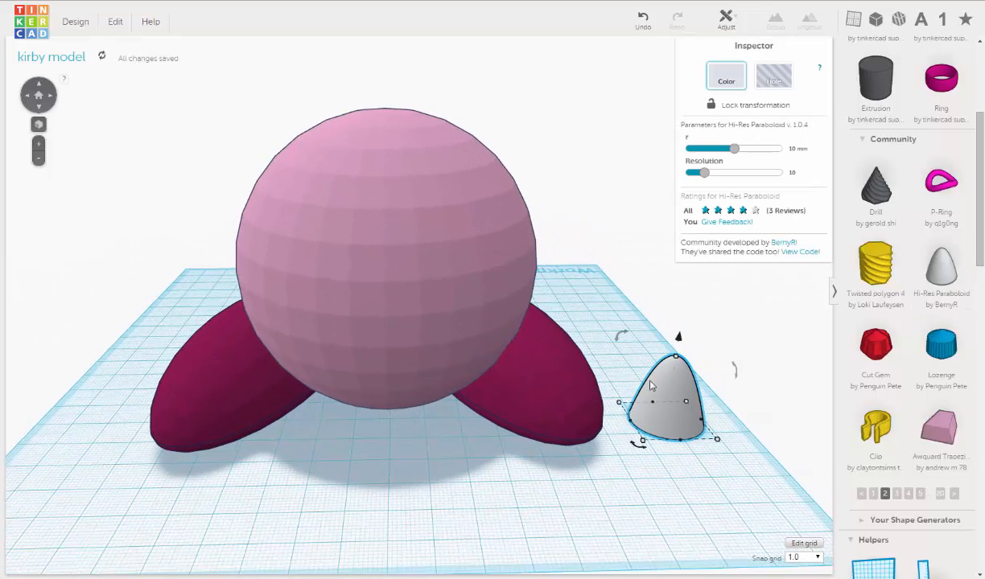
right_click_drag(699, 400, 676, 373)
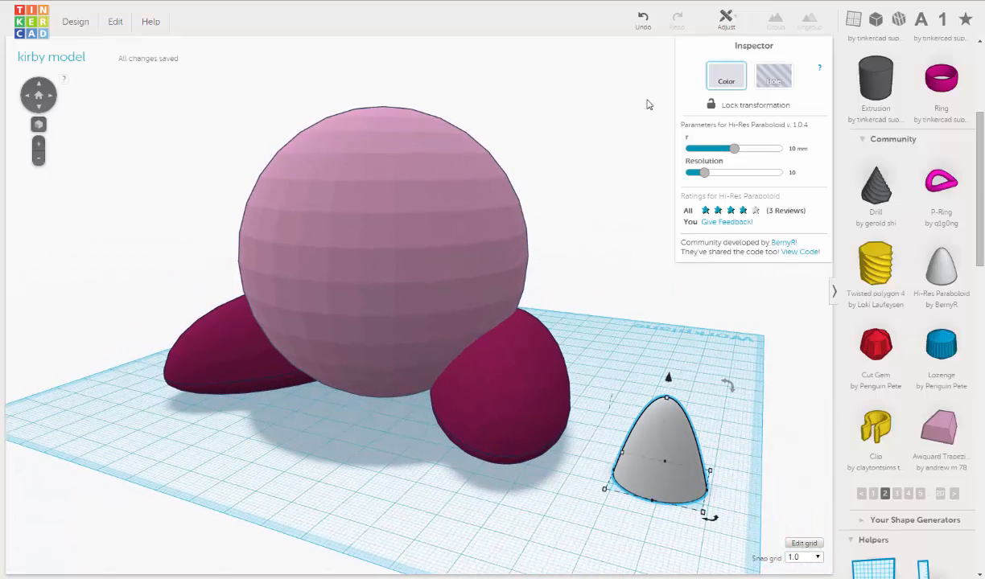
left_click(726, 76)
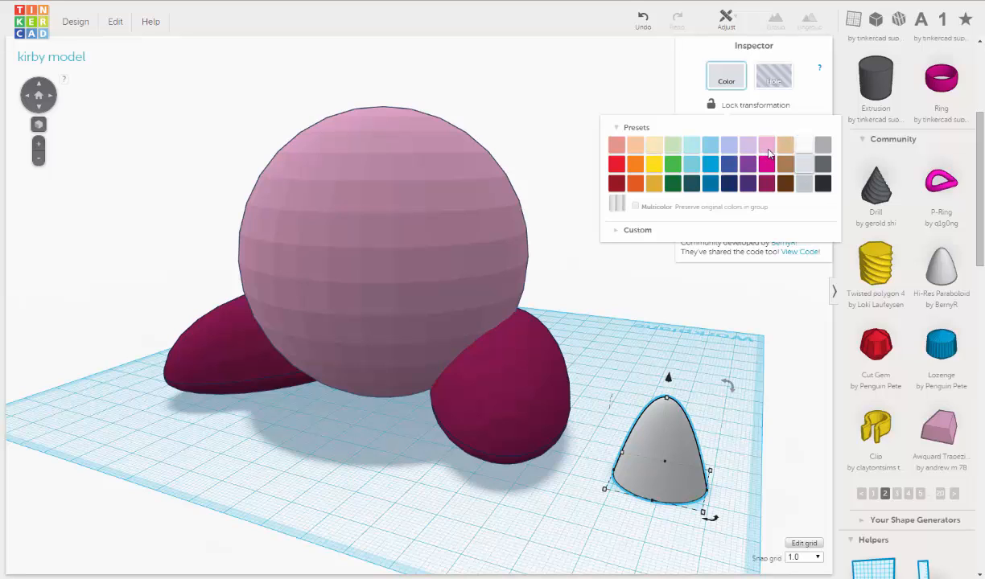
left_click(766, 146)
Step: Reposition the paraboloid on the workplane and raise it to about the middle height of the body sphere
right_click_drag(613, 325, 680, 392)
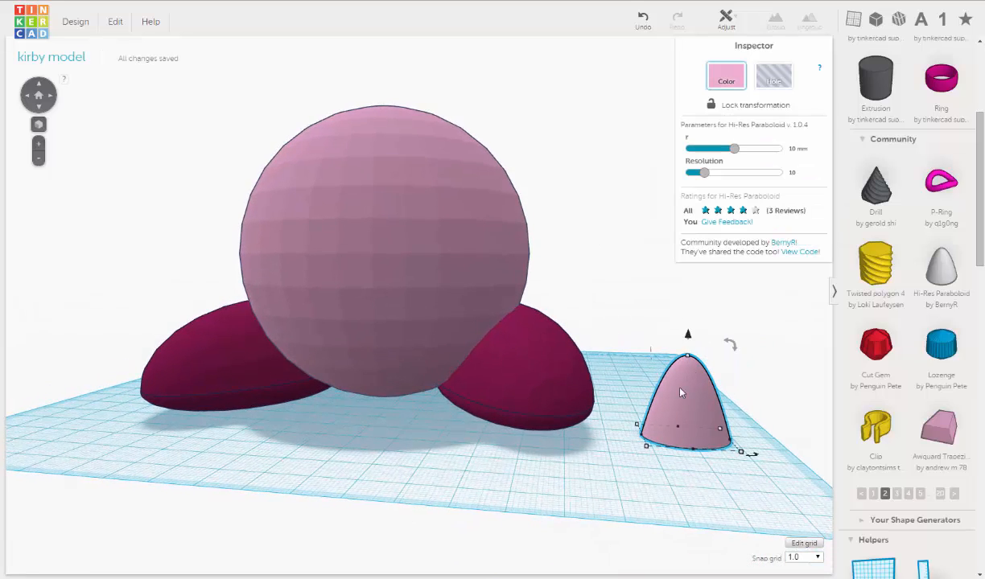
left_click_drag(679, 392, 577, 231)
left_click_drag(600, 287, 666, 412)
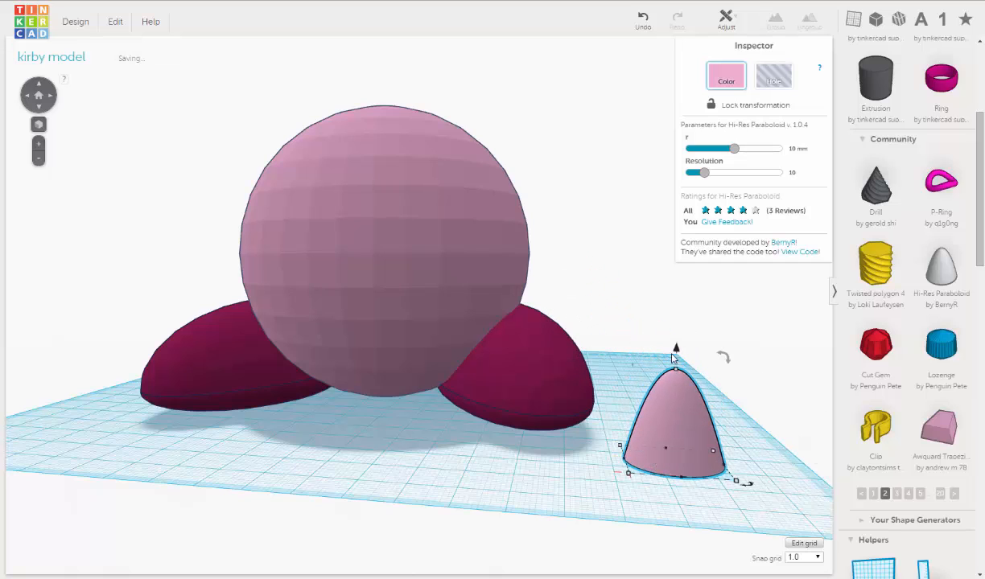
left_click_drag(670, 354, 638, 146)
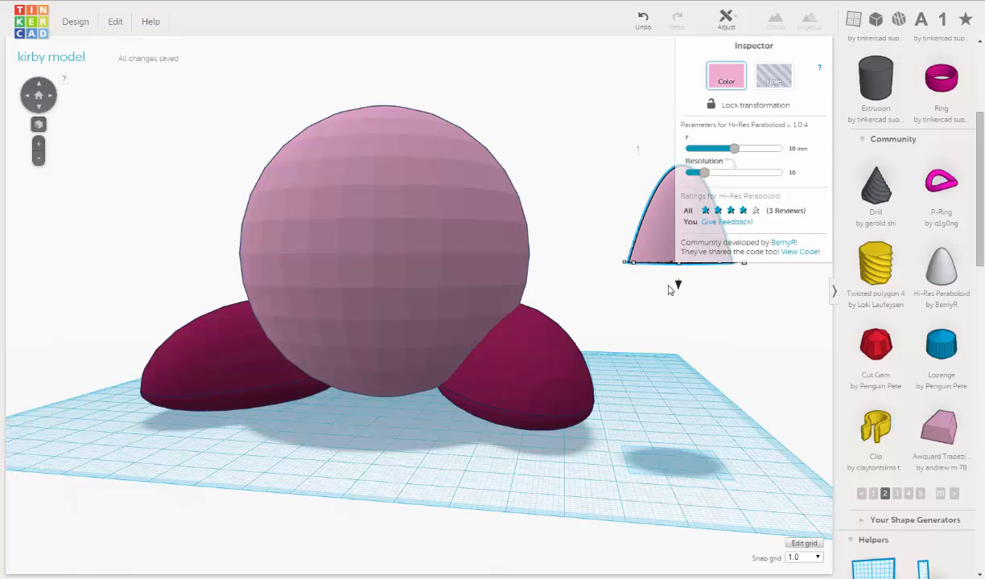
Step: Nudge the raised paraboloid sideways until it meets the side of the body sphere above the nearest foot
key("Left")
key("Left")
key("Left")
key("Left")
key("Left")
key("Left")
key("Left")
key("Left")
key("Left")
key("Left")
key("Left")
key("Left")
key("Left")
key("Left")
key("Left")
key("Left")
key("Left")
key("Left")
key("Left")
key("Left")
key("Left")
key("Left")
key("Left")
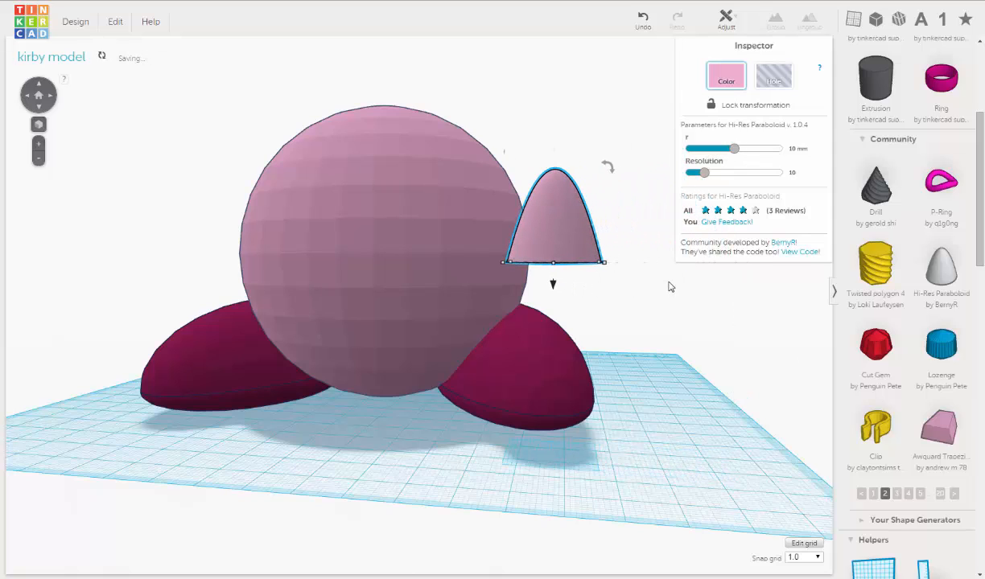
right_click_drag(670, 285, 674, 314)
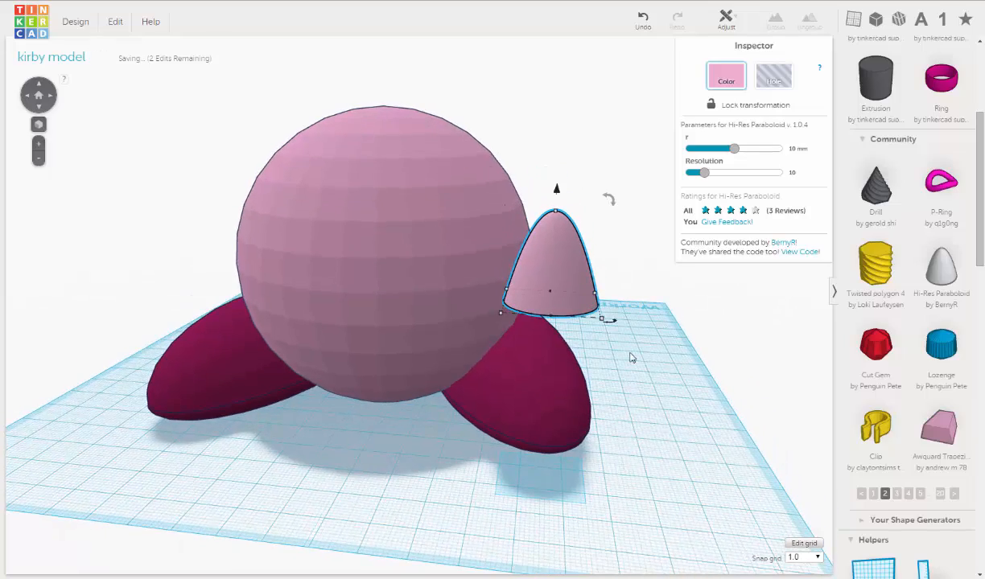
Step: Shift the paraboloid backward along the side of the sphere so it sits nearer the sphere's middle depth
right_click_drag(631, 356, 507, 336)
key("Right")
key("Right")
key("Right")
key("Right")
key("Right")
key("Right")
key("Right")
key("Right")
key("Right")
key("Right")
key("Right")
key("Right")
key("Right")
key("Right")
key("Right")
key("Right")
key("Right")
key("Right")
key("Right")
key("Right")
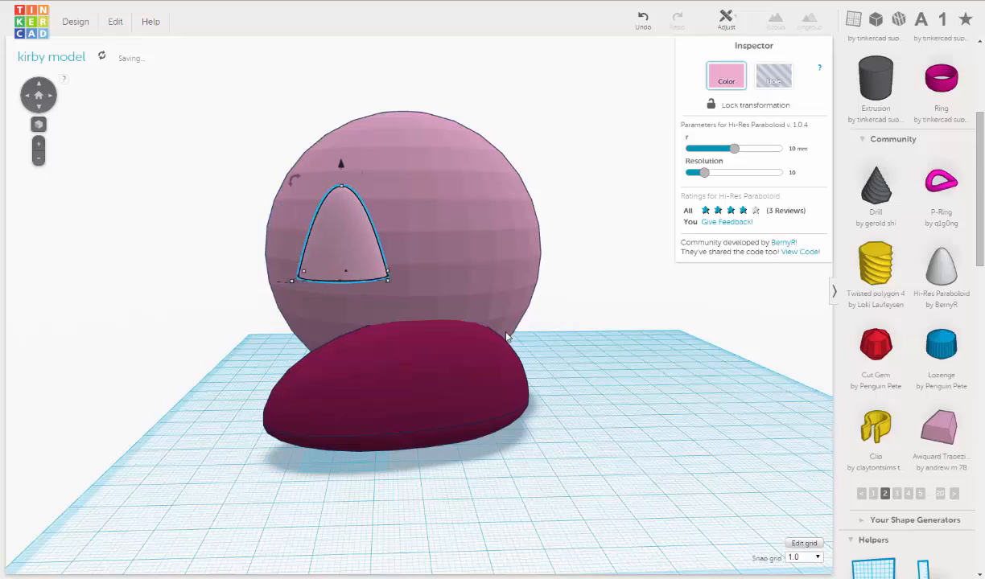
right_click_drag(614, 375, 705, 366)
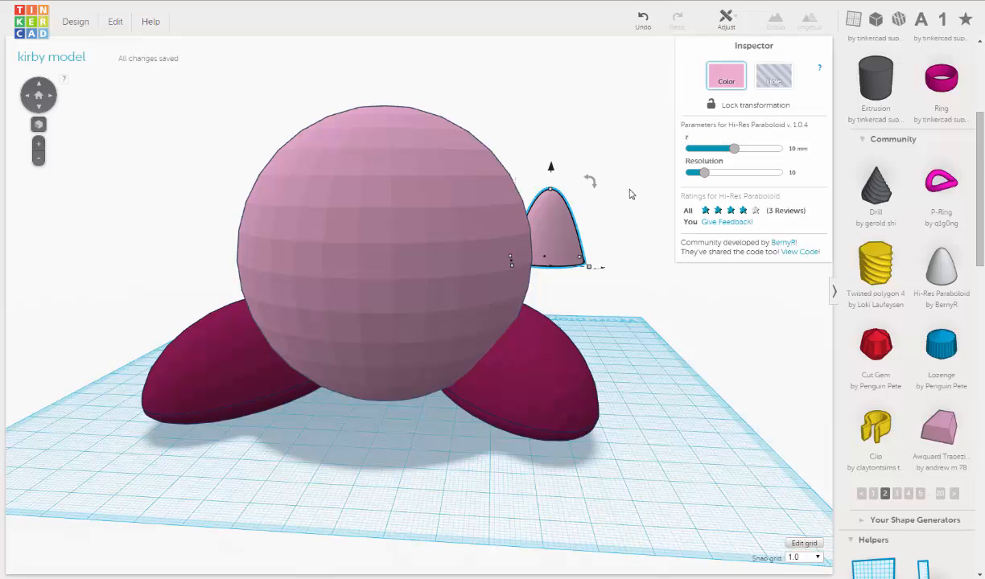
Step: Enlarge the paraboloid by setting its r parameter to 15.79 mm
right_click_drag(595, 262, 570, 286)
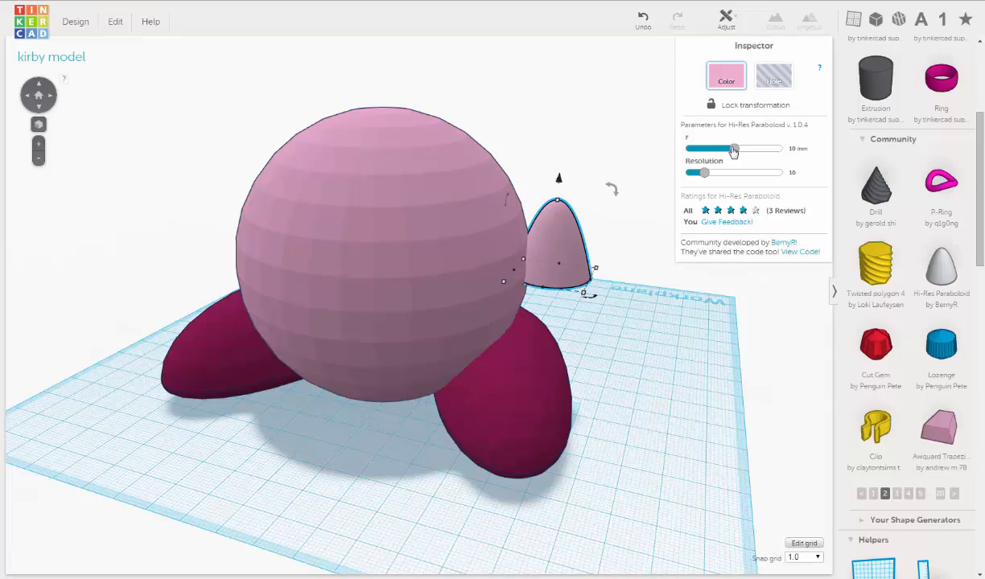
left_click_drag(733, 151, 761, 149)
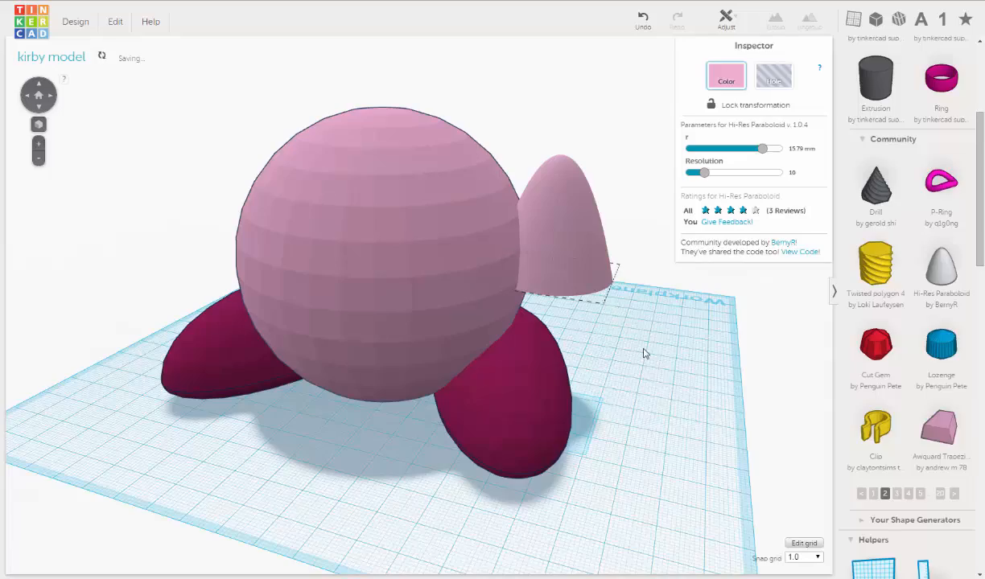
Step: Tilt the paraboloid sideways so that its tip points away from the body sphere like an arm
right_click_drag(644, 351, 623, 218)
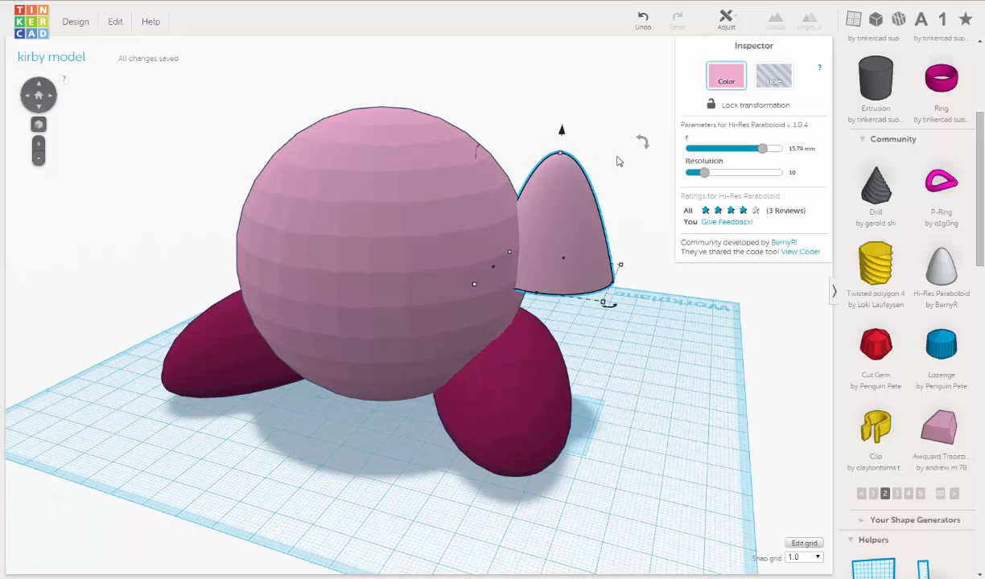
left_click_drag(643, 141, 659, 200)
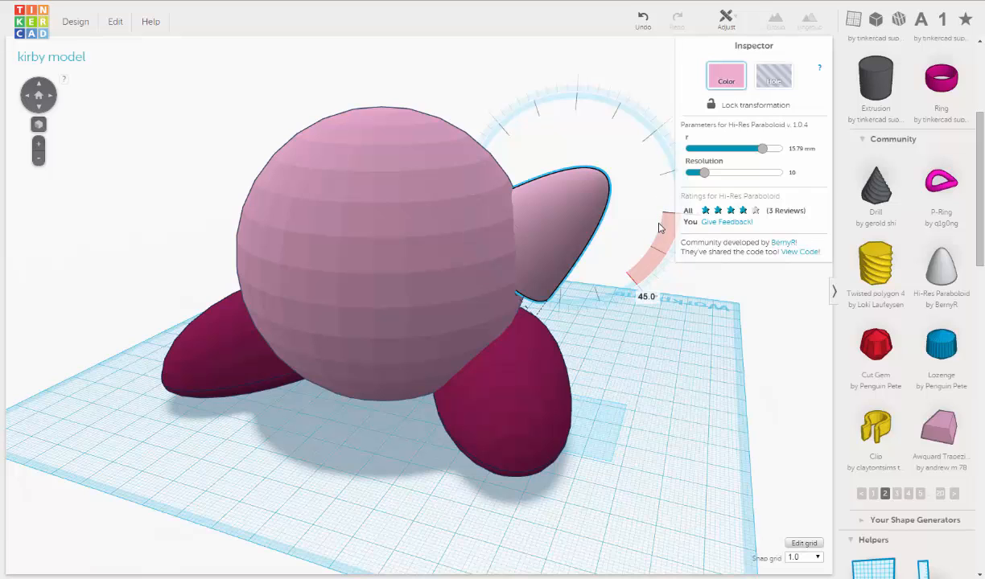
left_click_drag(659, 228, 658, 238)
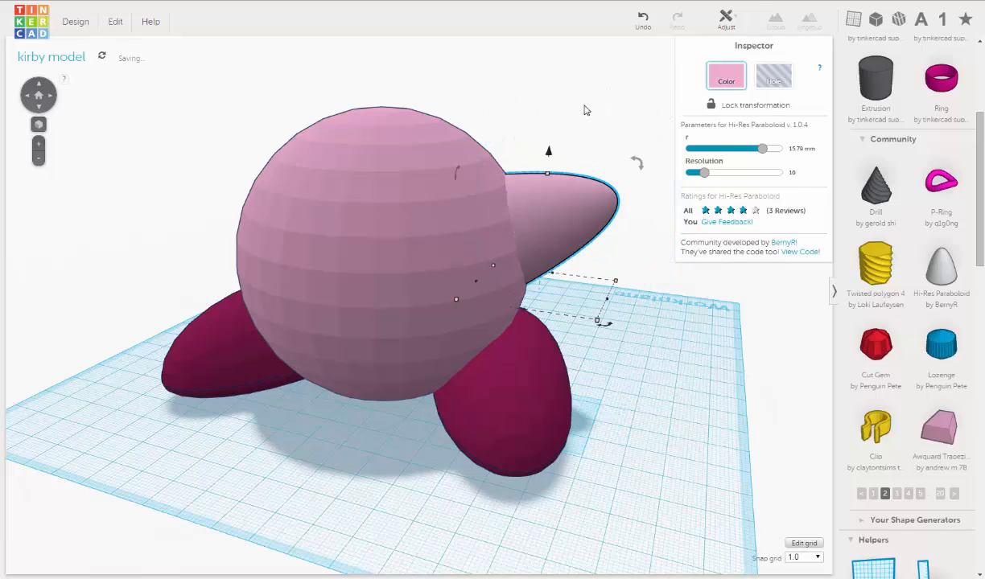
right_click_drag(585, 107, 430, 94)
right_click_drag(524, 130, 616, 84)
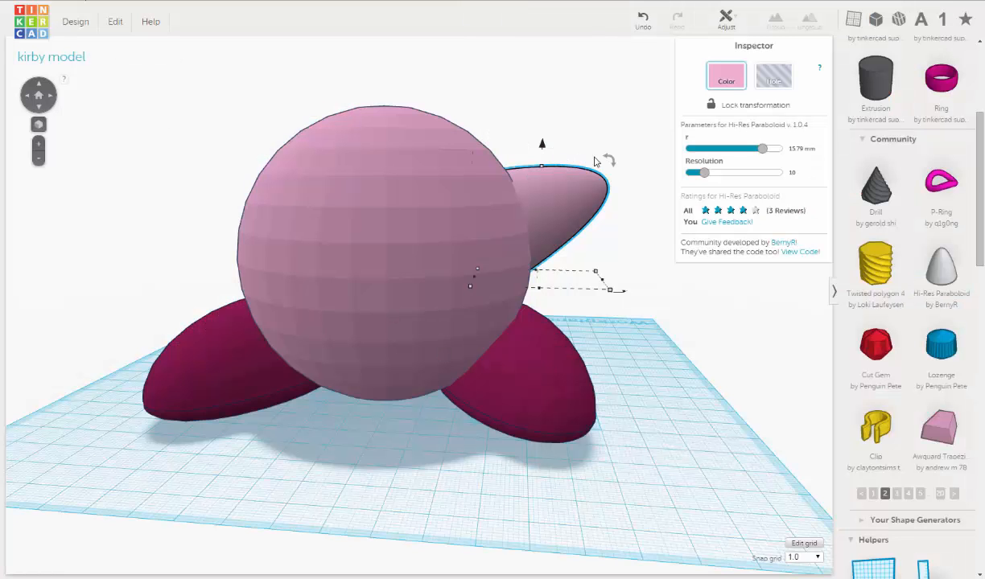
Step: Tilt the arm further so its tip points outward and down, and lower it along the sphere to just above the foot
mouse_move(611, 160)
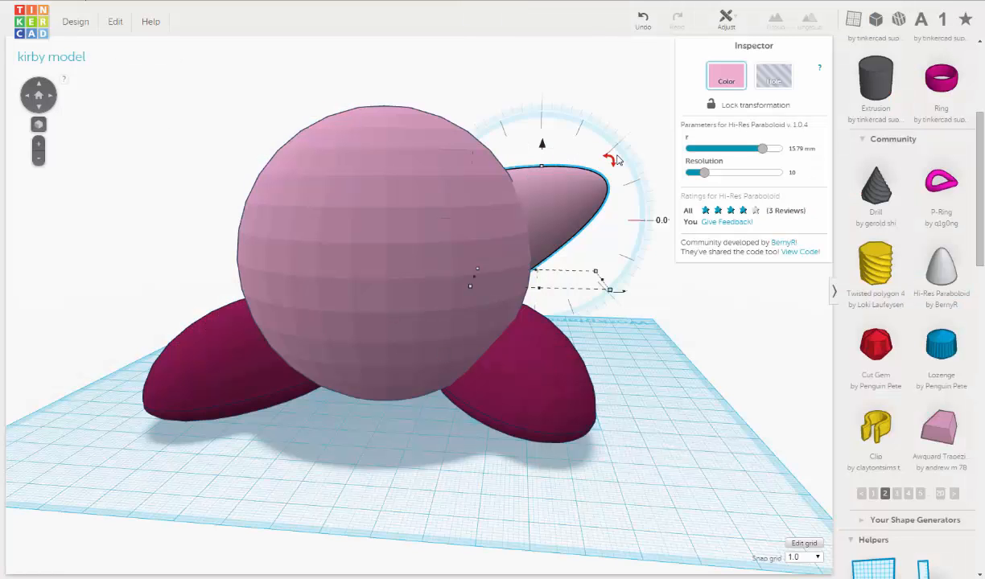
left_click_drag(611, 160, 624, 230)
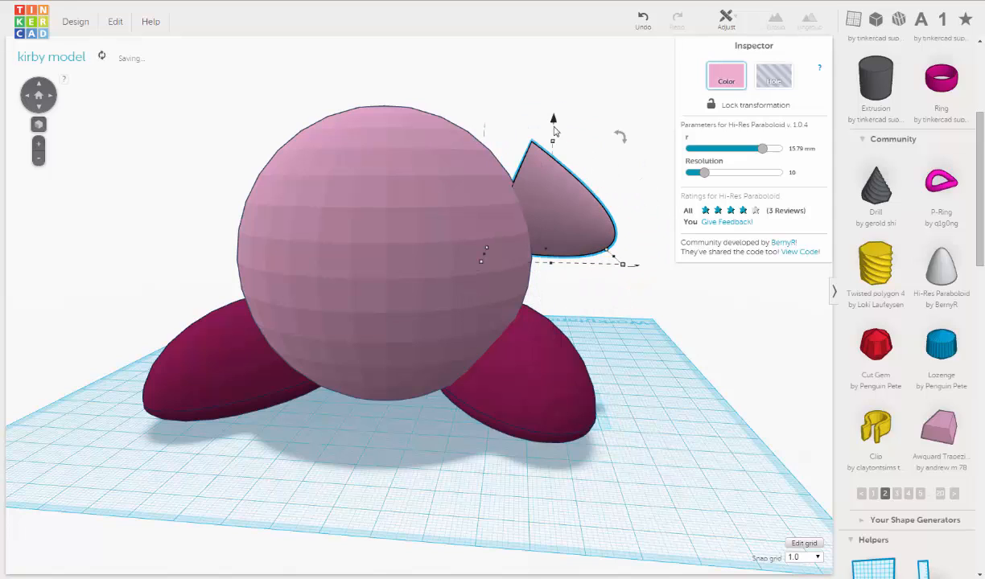
left_click_drag(532, 125, 547, 173)
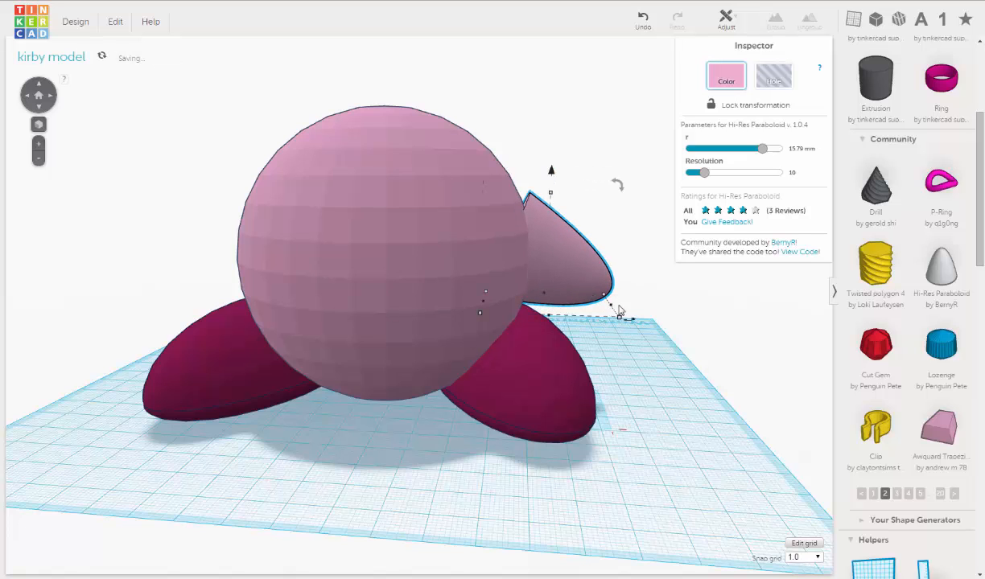
right_click_drag(597, 281, 636, 294)
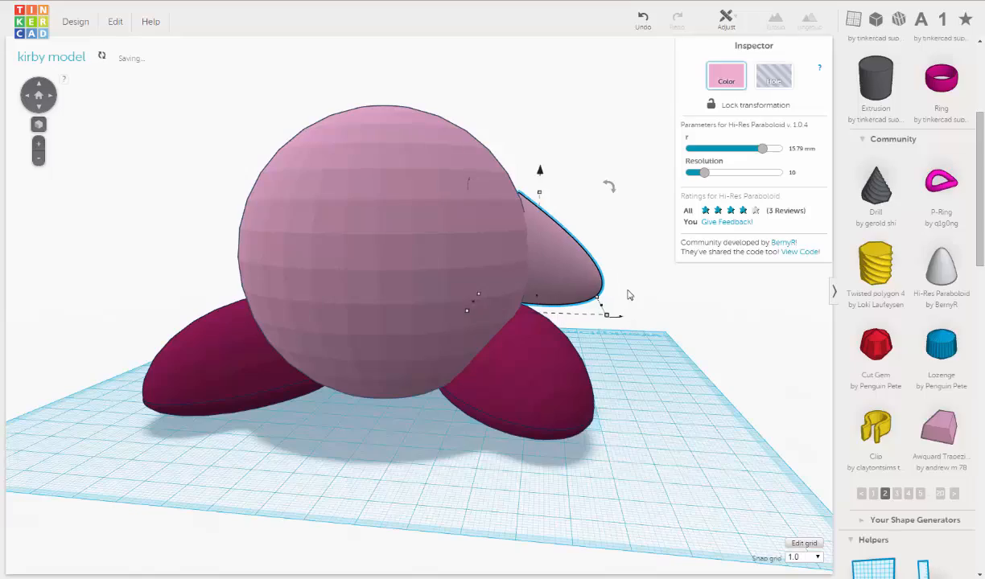
Step: Rotate the arm slightly about the vertical axis to adjust how it angles out from the body
right_click_drag(639, 305, 451, 481)
left_click_drag(482, 492, 504, 469)
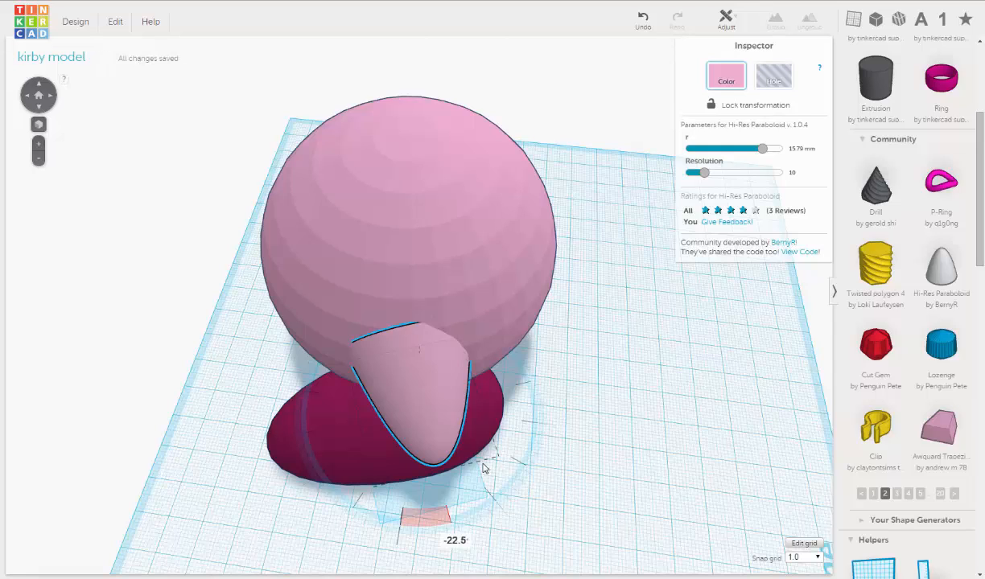
left_click_drag(485, 494, 523, 494)
right_click_drag(560, 458, 641, 331)
right_click_drag(652, 419, 660, 430)
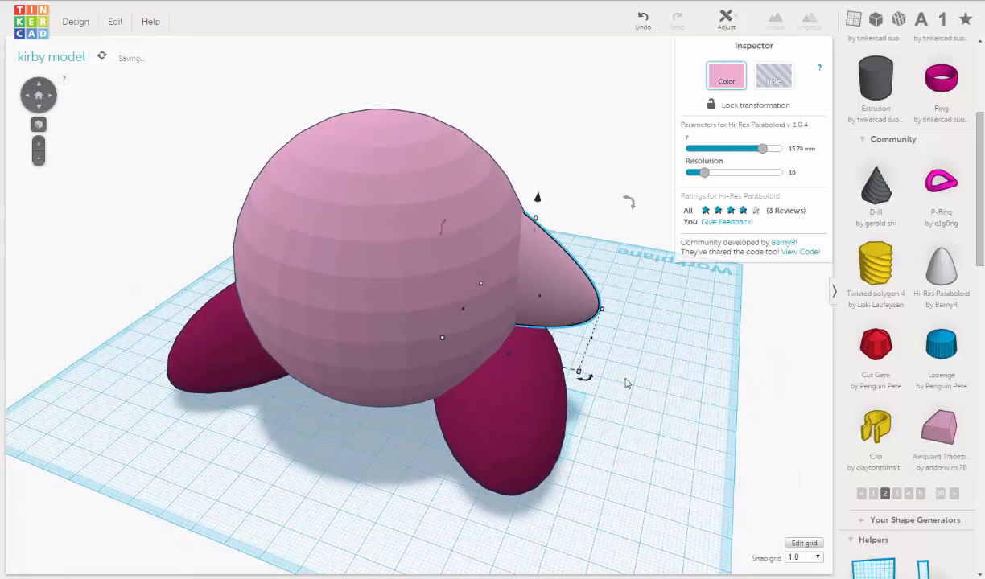
right_click_drag(627, 385, 720, 342)
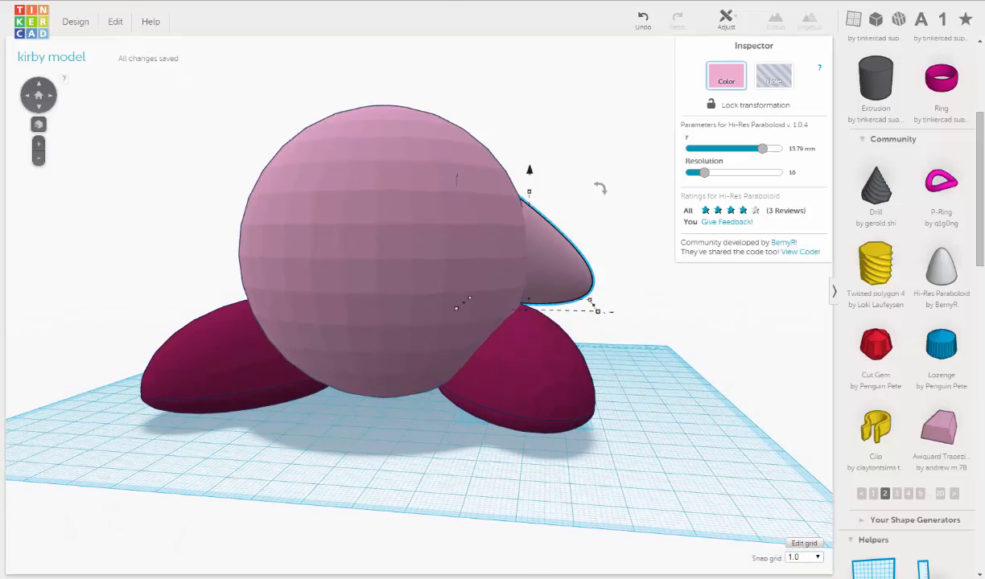
Step: Compare the arm with the Kirby reference pictures in Google Images and return to the Tinkercad model
key("ctrl+Tab")
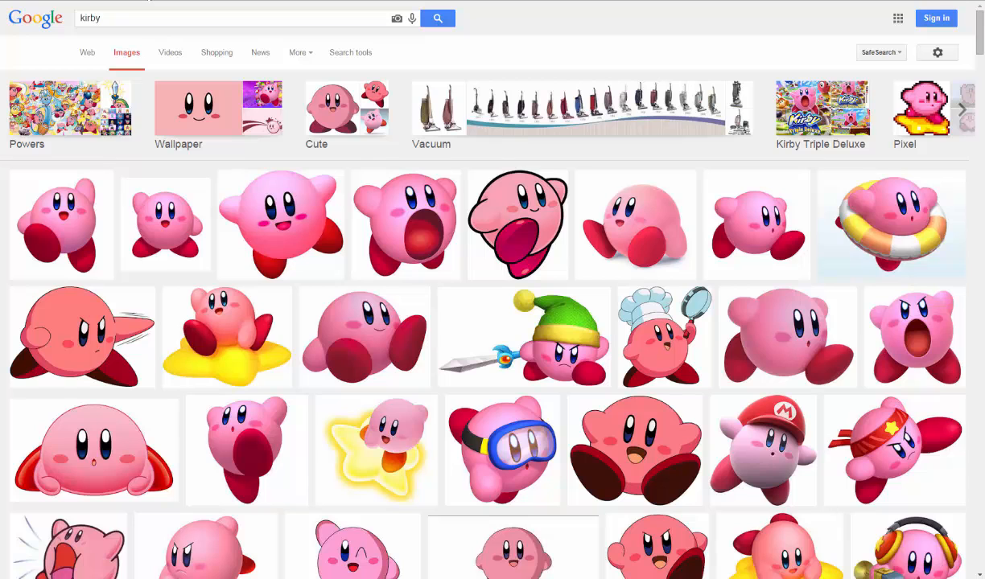
key("ctrl+Tab")
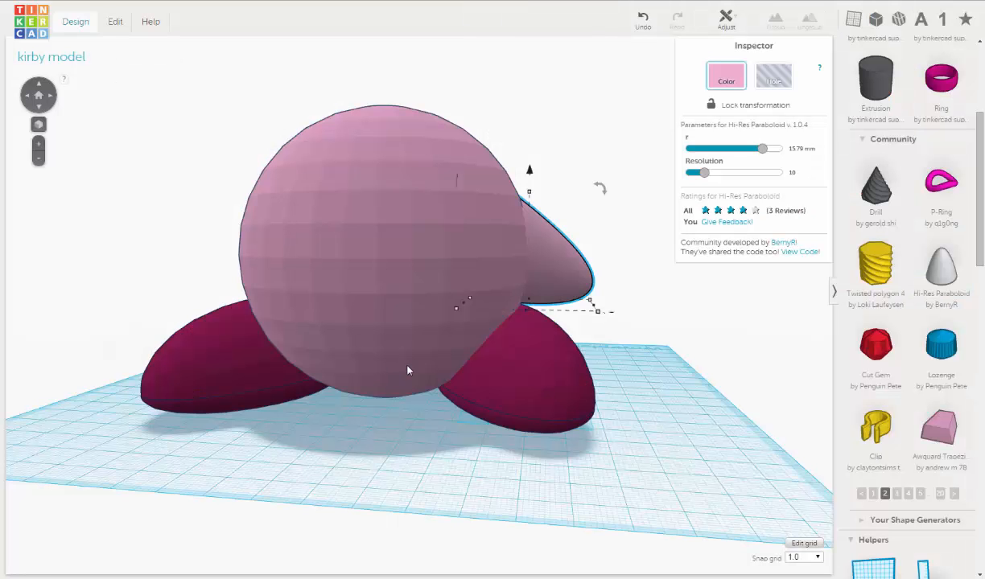
Step: Select both feet together and scale them down proportionally so they reach less far beyond the body sphere
scroll(406, 367, "down", 3)
right_click_drag(450, 372, 435, 370)
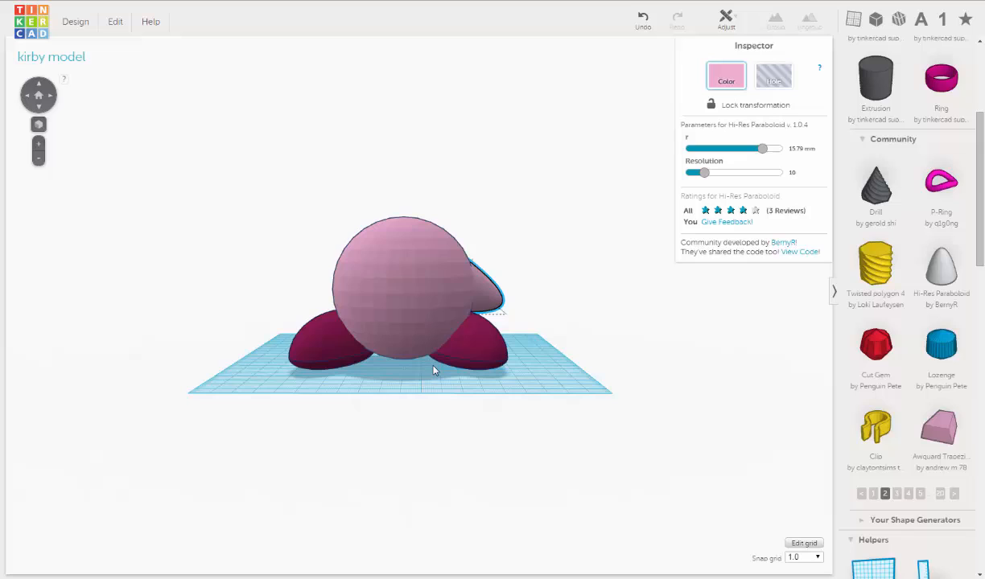
left_click(305, 364)
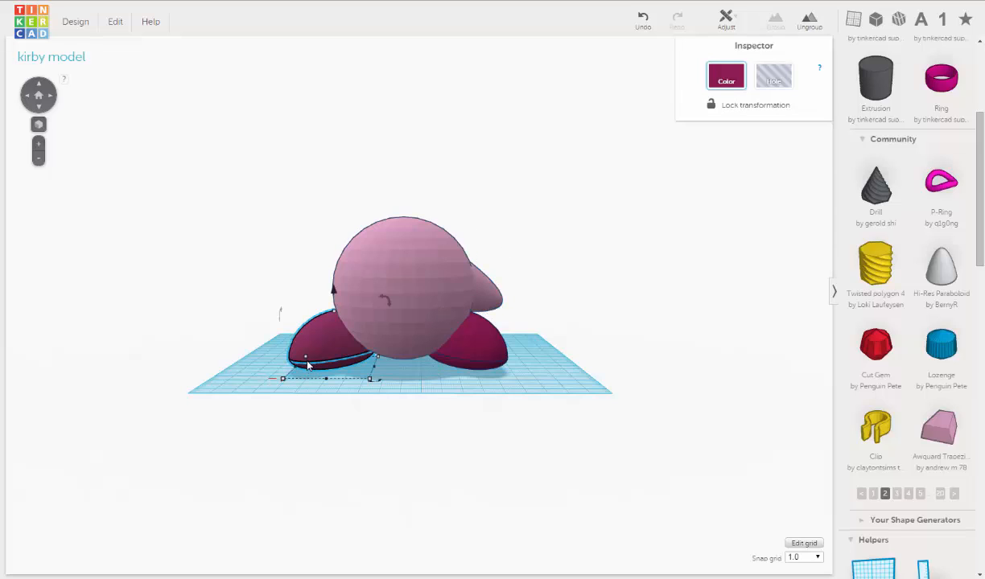
left_click(477, 359, "shift")
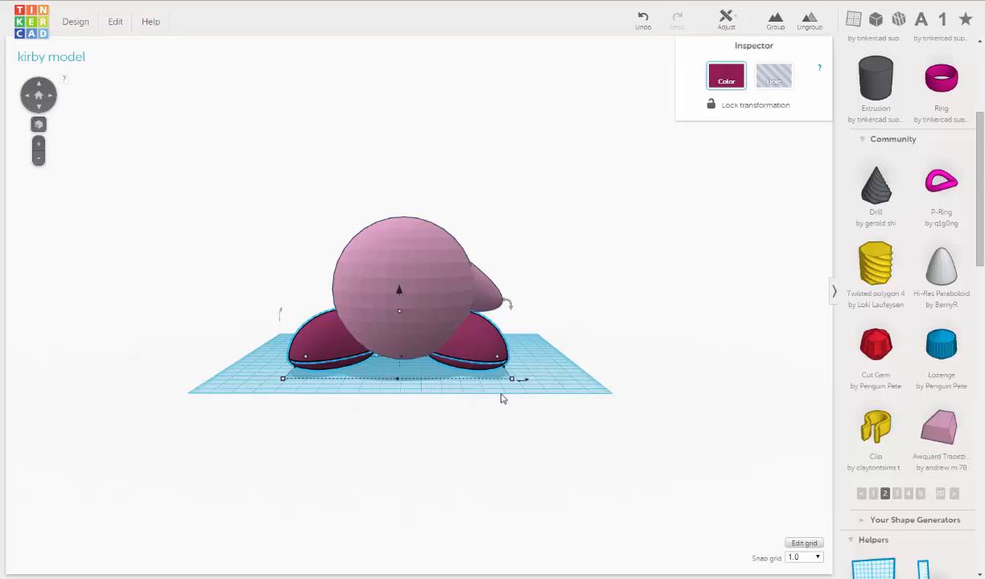
right_click_drag(501, 397, 518, 419)
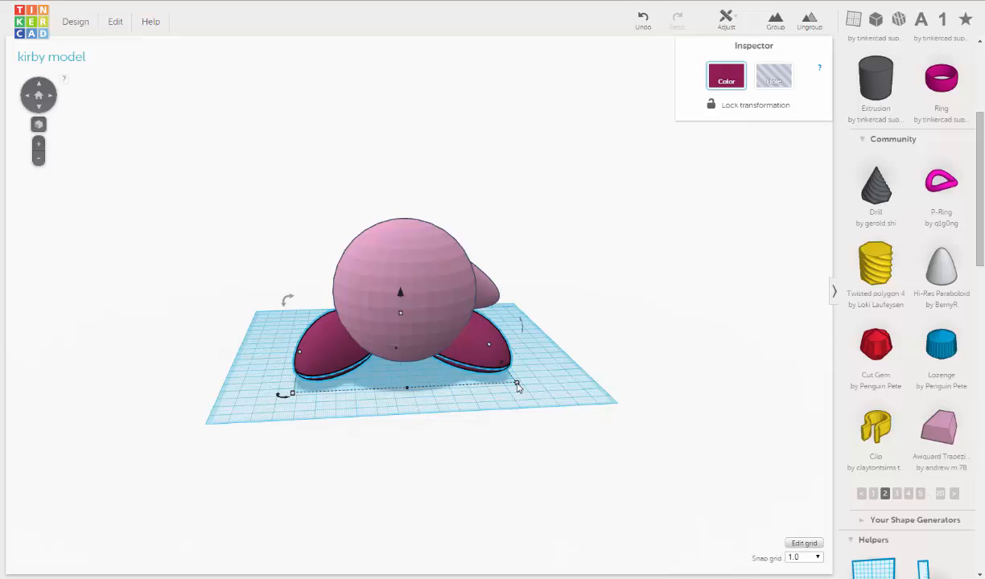
right_click_drag(521, 395, 529, 404)
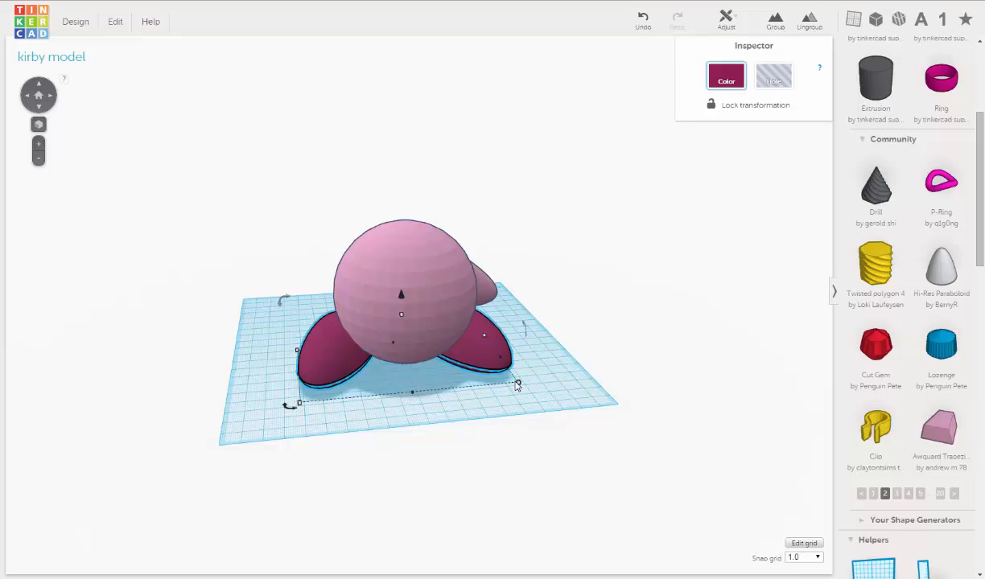
mouse_move(519, 387)
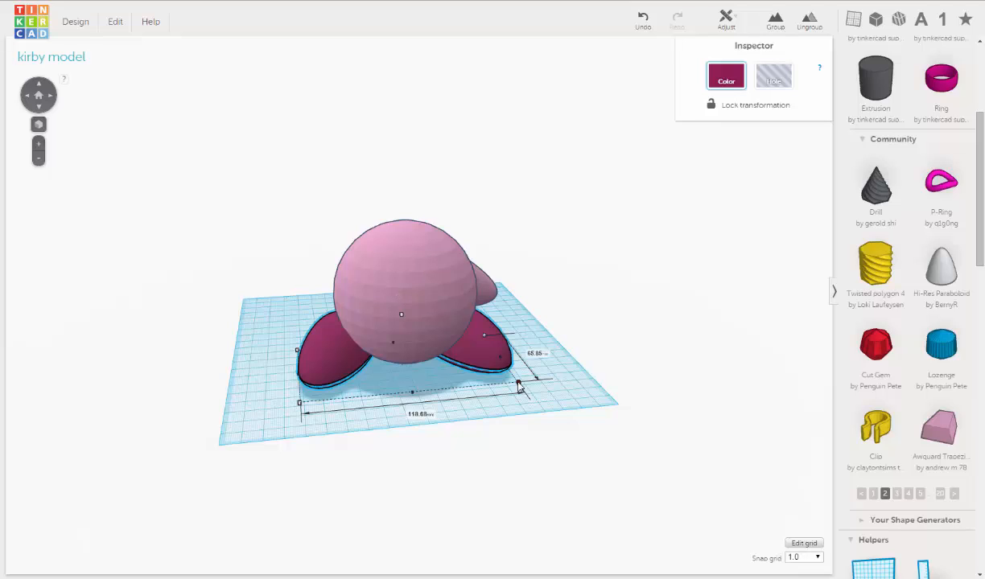
left_click_drag(519, 387, 483, 374)
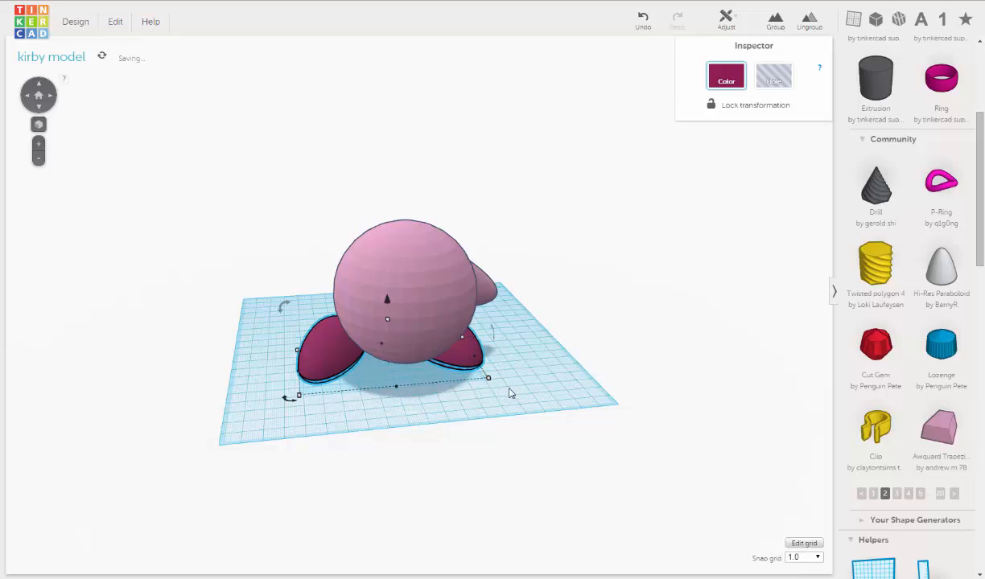
Step: Shift the pair of resized feet sideways until they are centred under the body sphere, and deselect them
right_click_drag(508, 389, 487, 382)
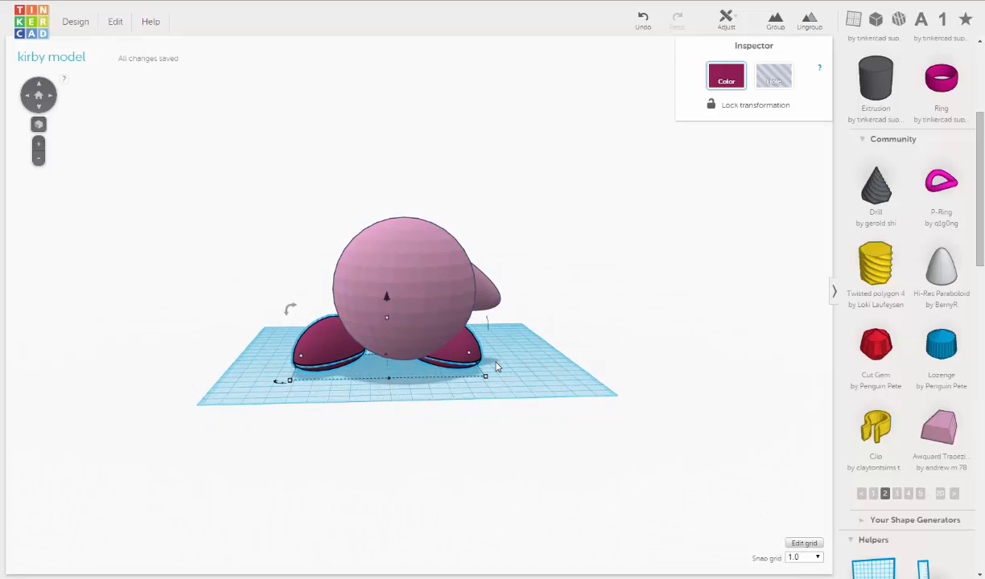
key("Right")
key("Right")
key("Right")
key("Right")
key("Right")
key("Right")
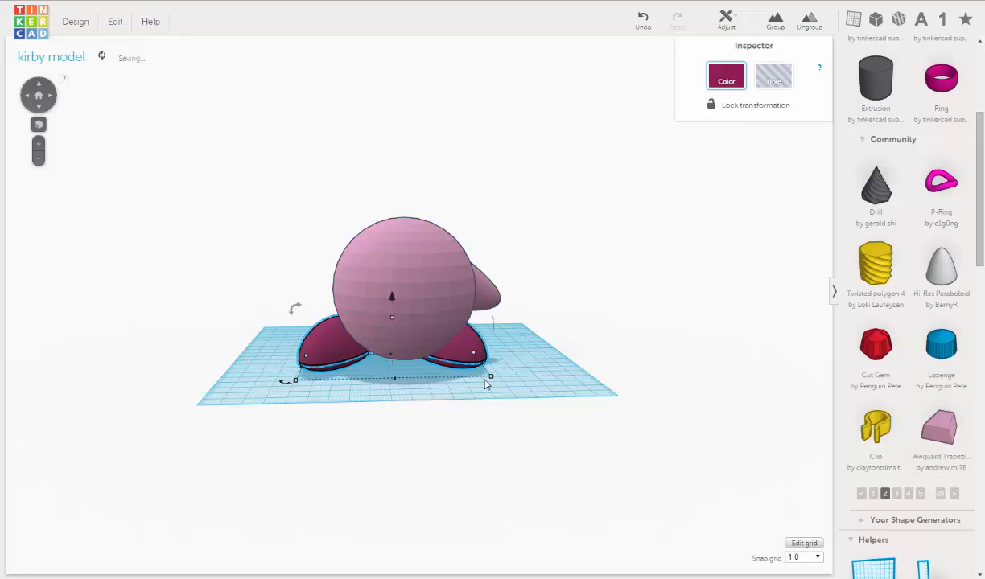
right_click_drag(466, 393, 470, 524)
left_click(481, 392)
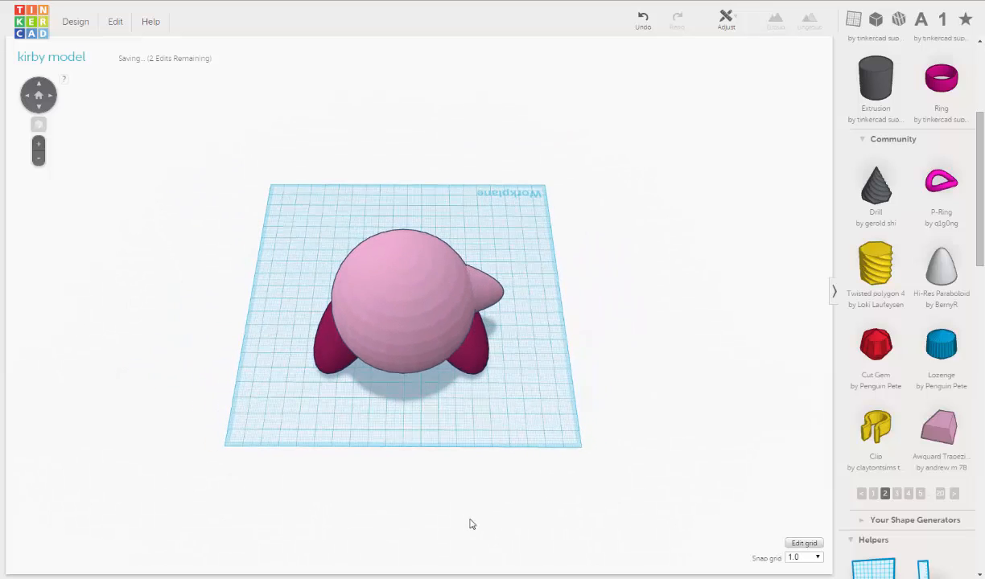
Step: Compare the front view of the model with the Kirby reference pictures in Google Images and return to Tinkercad
right_click_drag(477, 472, 477, 391)
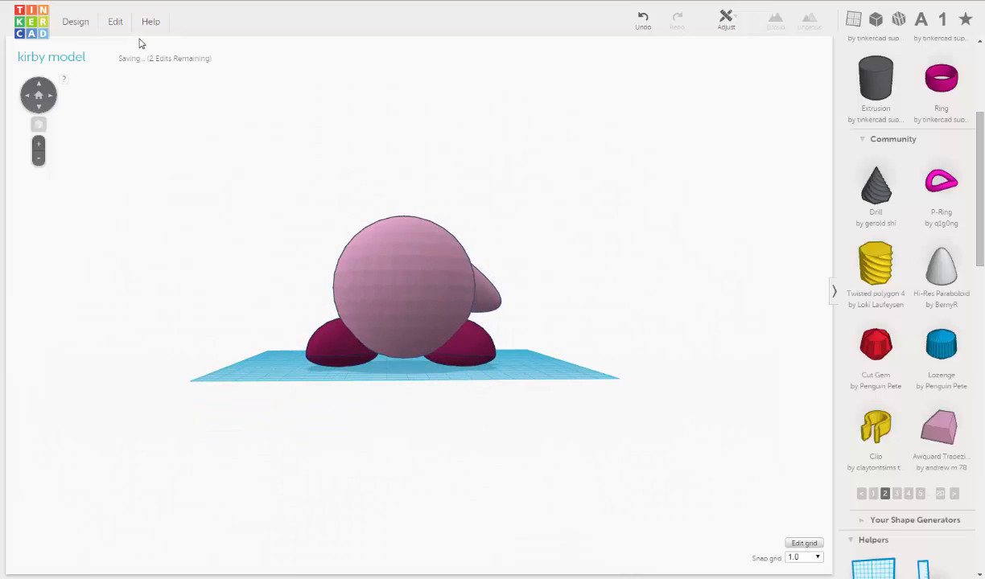
left_click(156, 0)
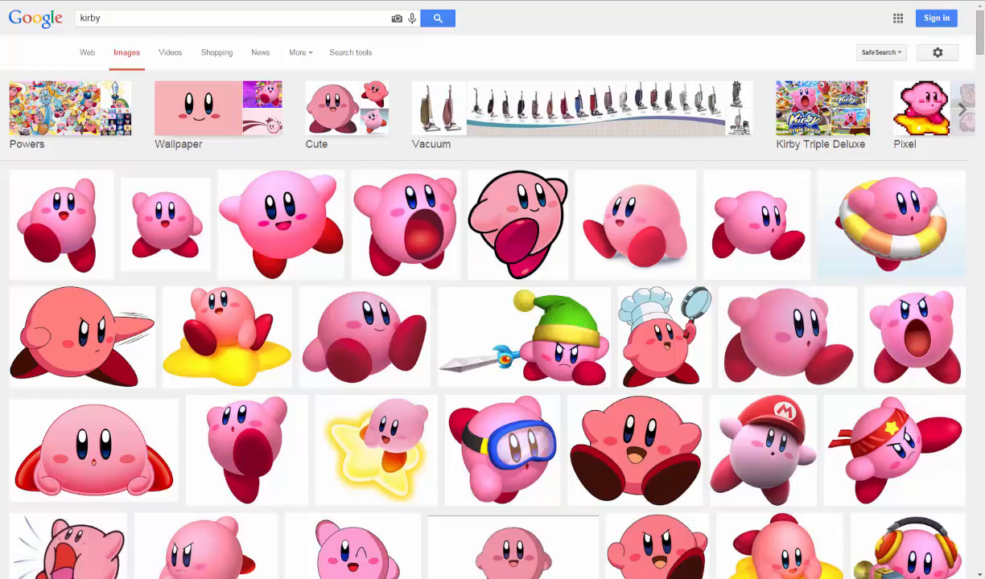
left_click(73, 0)
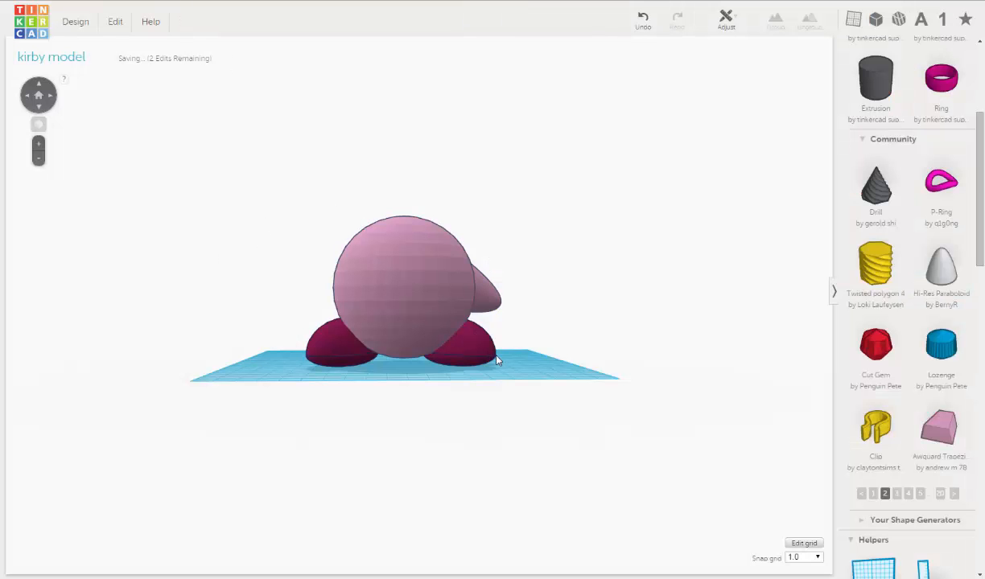
Step: Duplicate the pink paraboloid arm in place
left_click(494, 300)
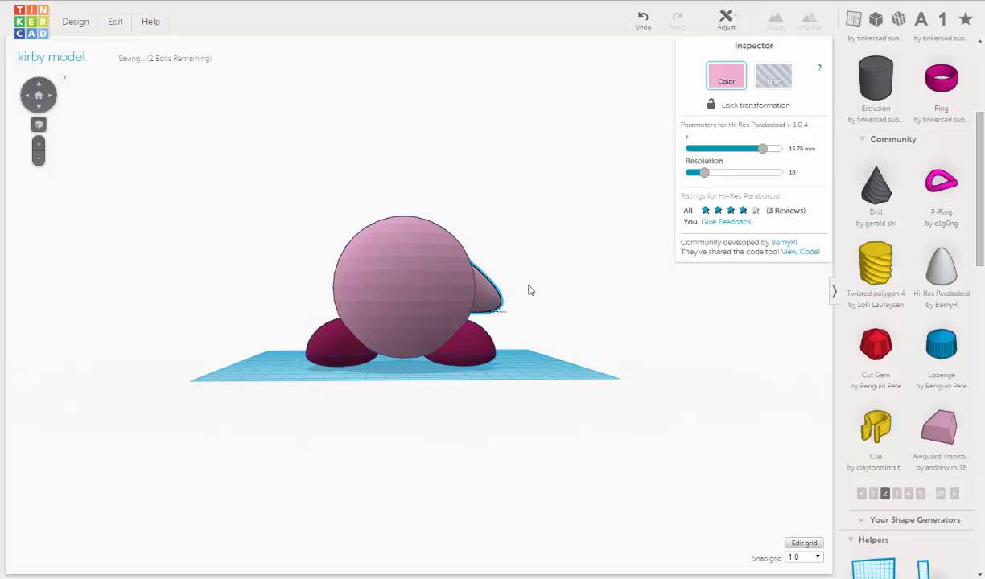
right_click_drag(527, 288, 515, 337)
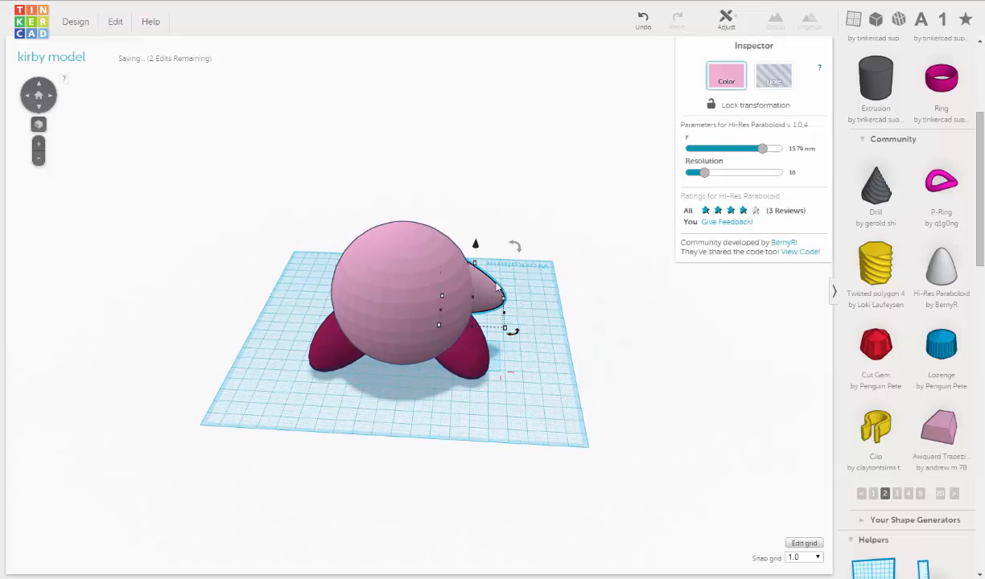
right_click_drag(567, 262, 440, 176)
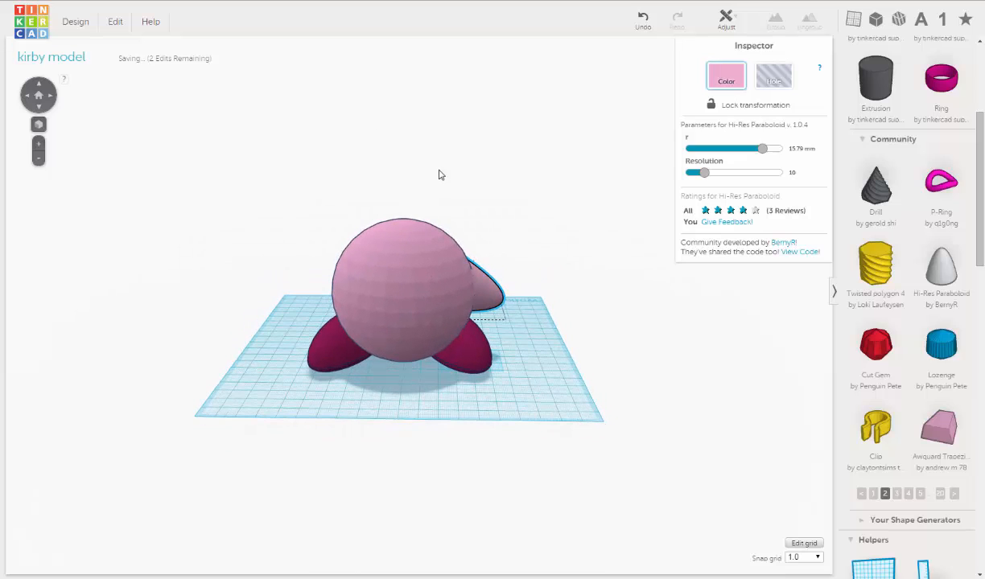
left_click(119, 22)
left_click(121, 74)
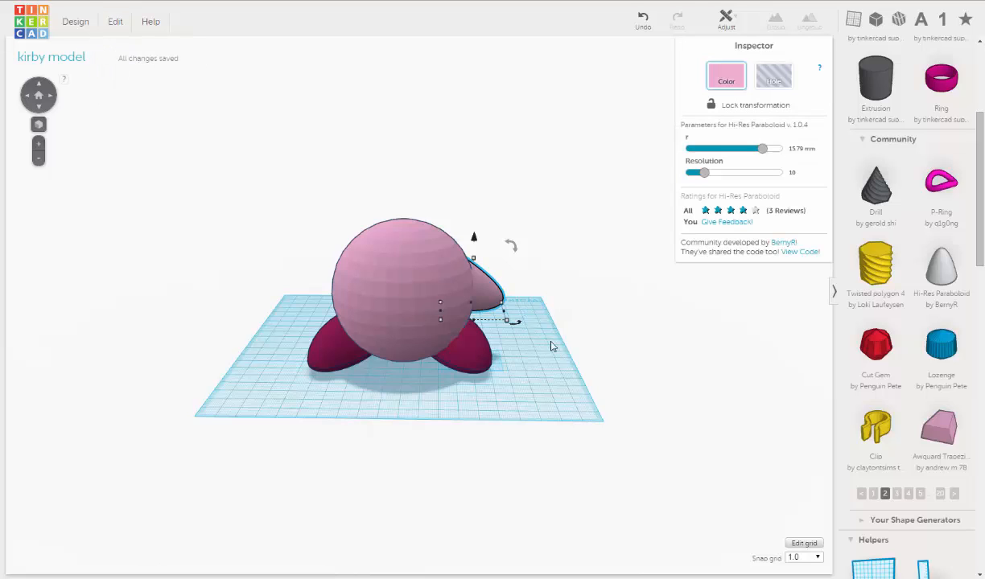
Step: Move the duplicated arm horizontally through the body sphere to its opposite side
right_click_drag(552, 345, 557, 342)
key("Left")
key("Left")
key("Left")
key("Left")
key("Left")
key("Left")
key("Left")
key("Left")
key("Left")
key("Left")
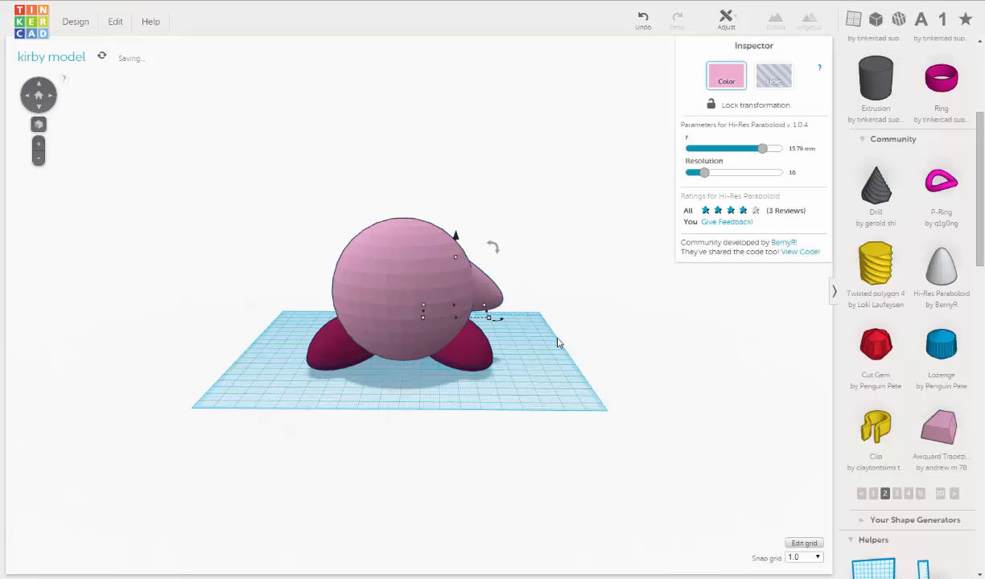
key("Left")
key("Left")
key("Left")
key("Left")
key("Left")
key("Left")
key("Left")
key("Left")
key("Left")
key("Left")
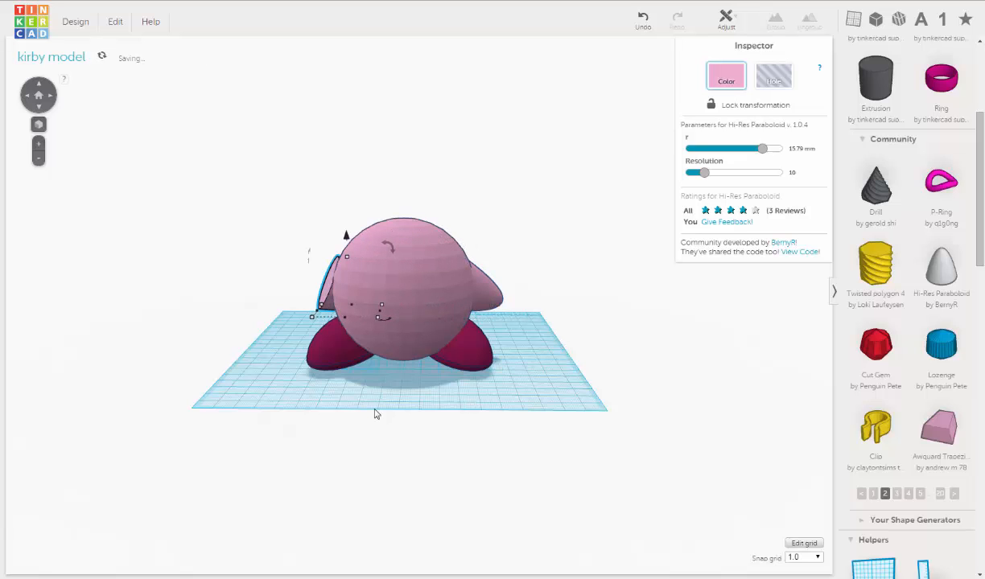
Step: Rotate the second arm about the vertical axis so its tip points outward, and nudge its base into the body sphere
right_click_drag(288, 380, 429, 459)
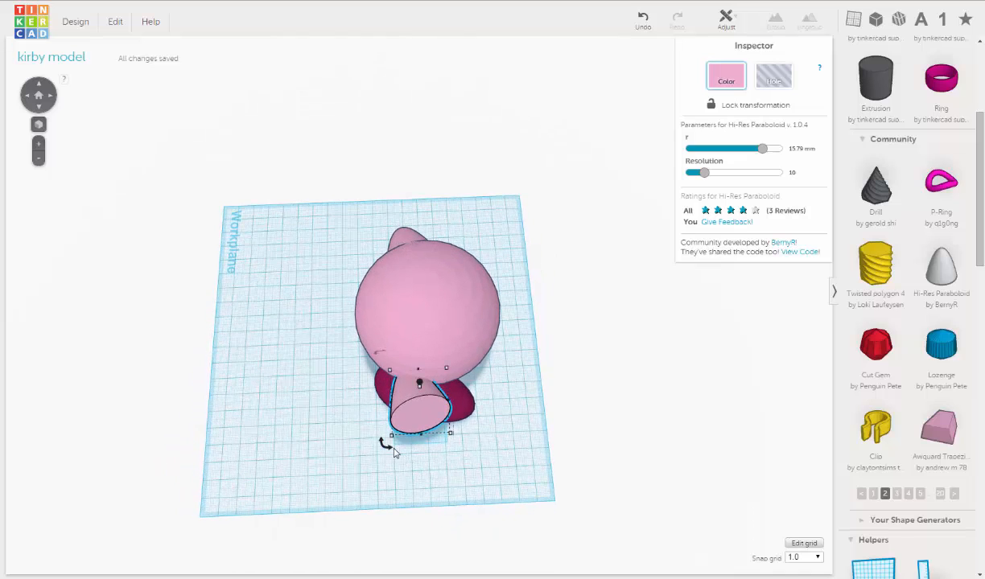
left_click_drag(388, 452, 443, 352)
right_click_drag(378, 439, 314, 321)
key("Right")
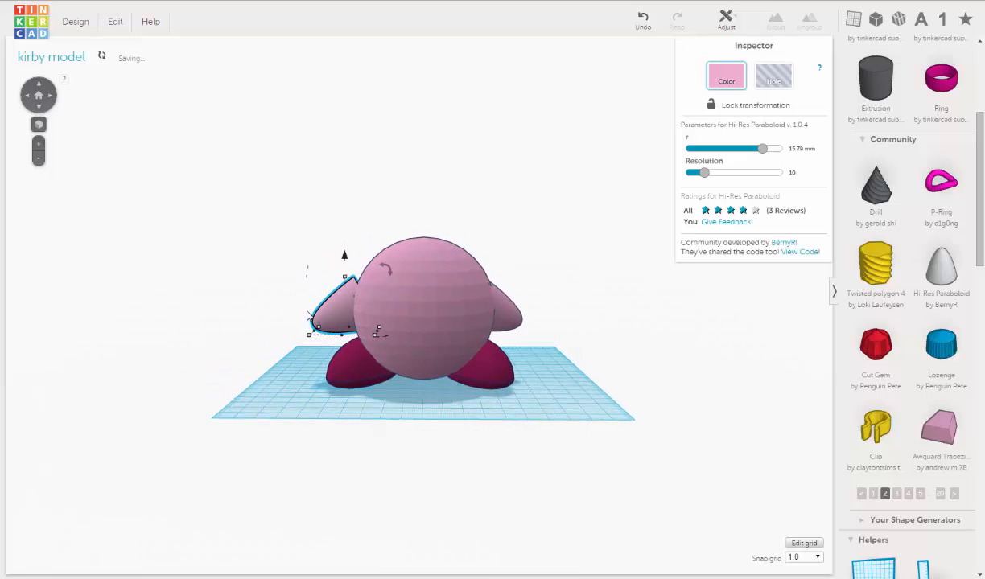
key("Right")
key("Right")
key("Right")
key("Right")
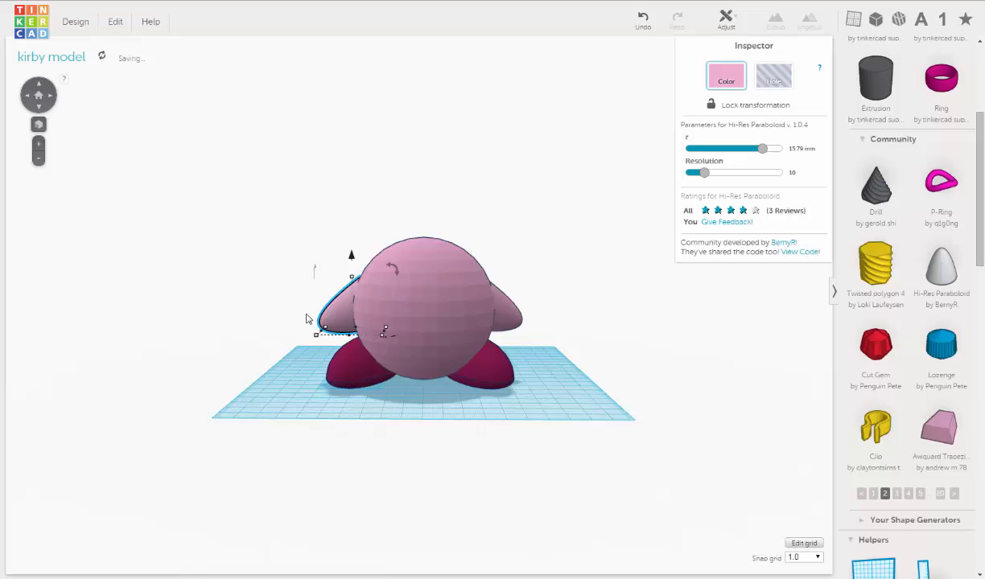
left_click(284, 404)
Step: Rotate the second arm slightly about the vertical axis so it angles out from the body like the first arm
right_click_drag(334, 413, 483, 400)
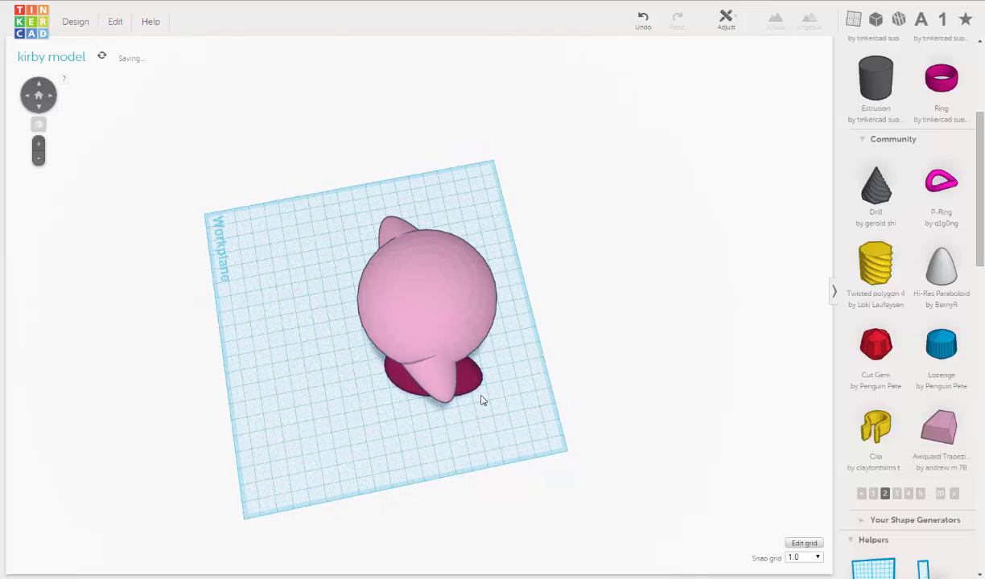
scroll(450, 403, "up", 3)
left_click(428, 414)
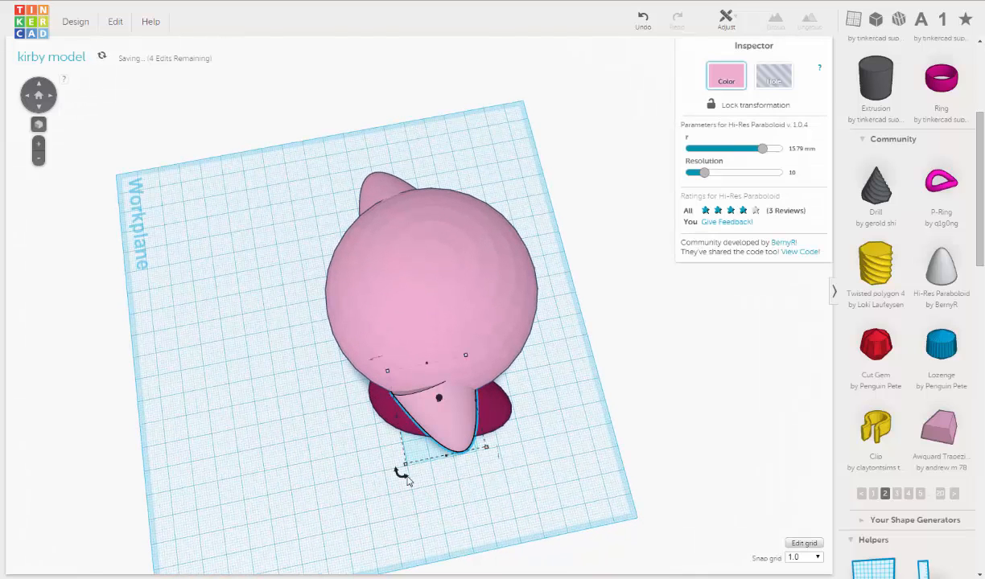
left_click_drag(400, 474, 373, 465)
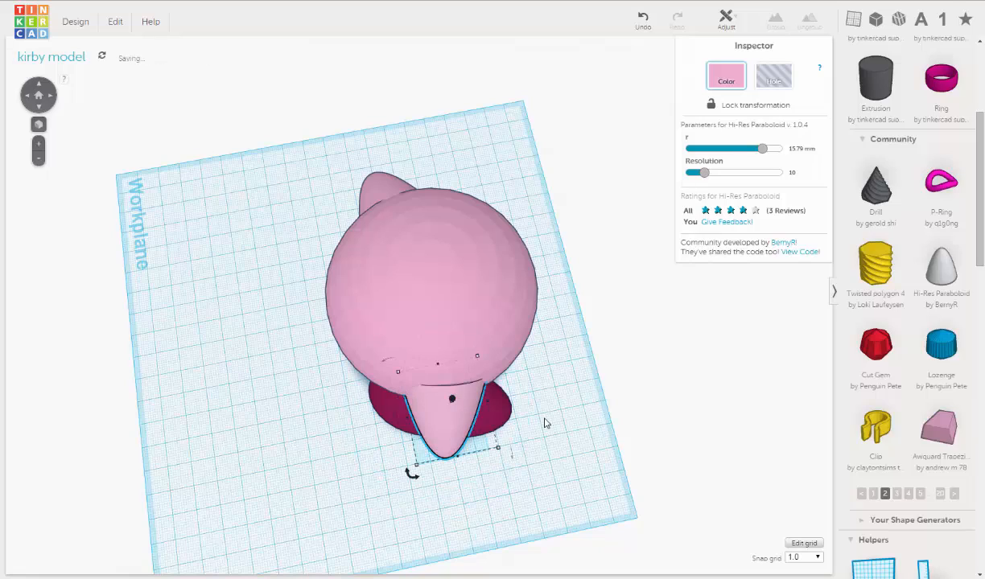
right_click_drag(410, 418, 332, 252)
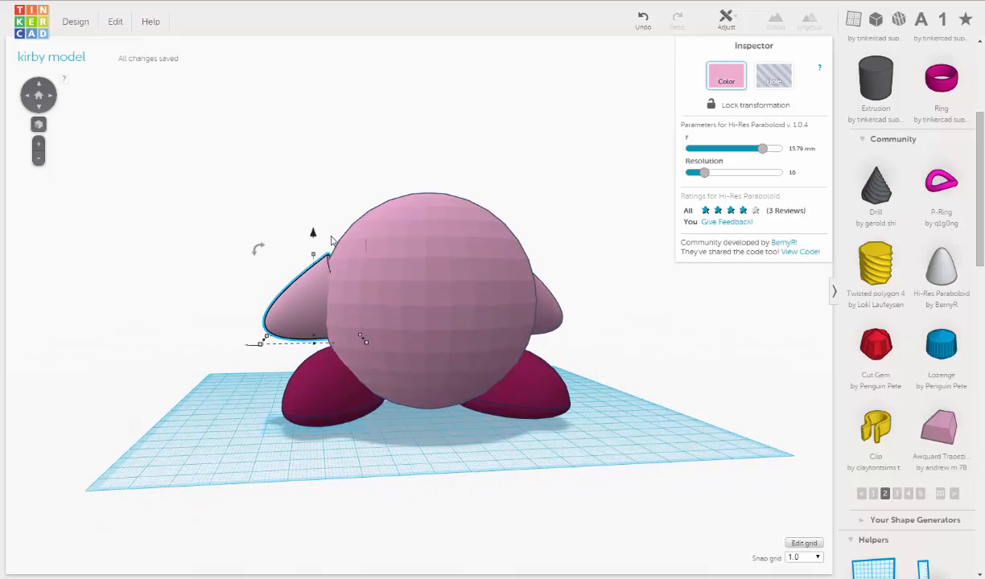
right_click_drag(266, 211, 540, 252)
left_click(642, 286)
right_click_drag(463, 369, 415, 415)
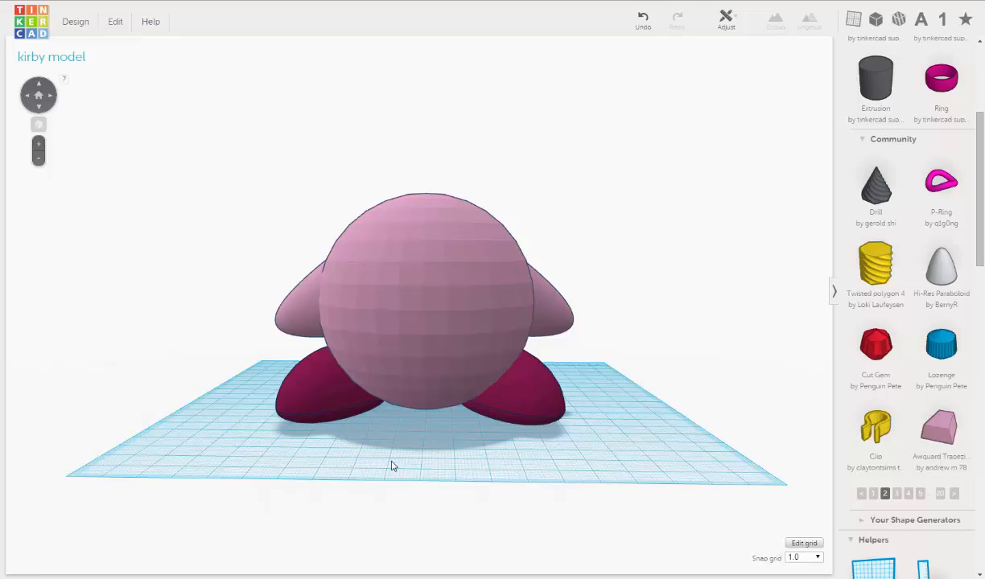
right_click_drag(451, 436, 541, 424)
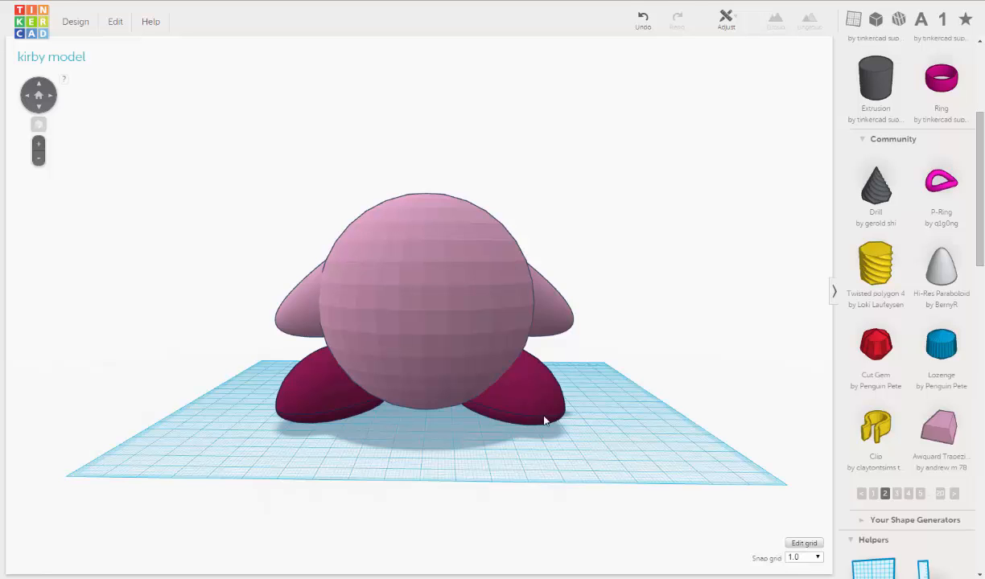